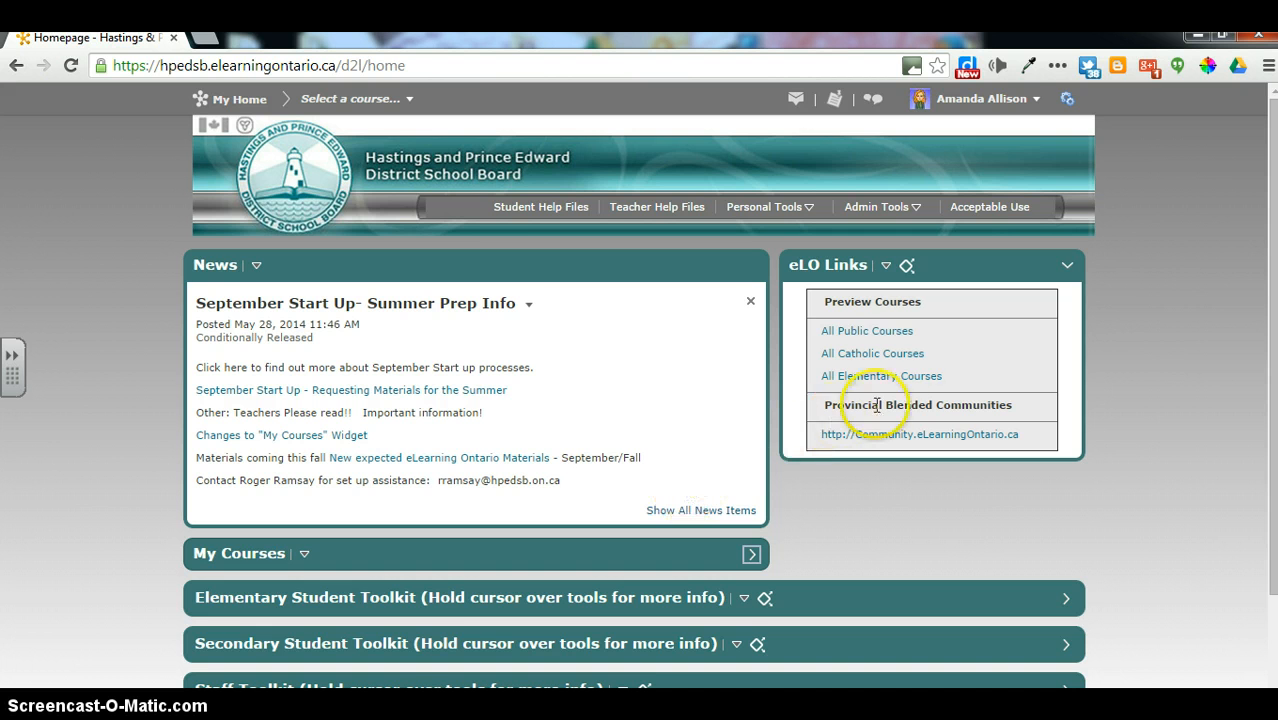
Open the preview list of all public courses and find the French as a Second Language section.
click(899, 333)
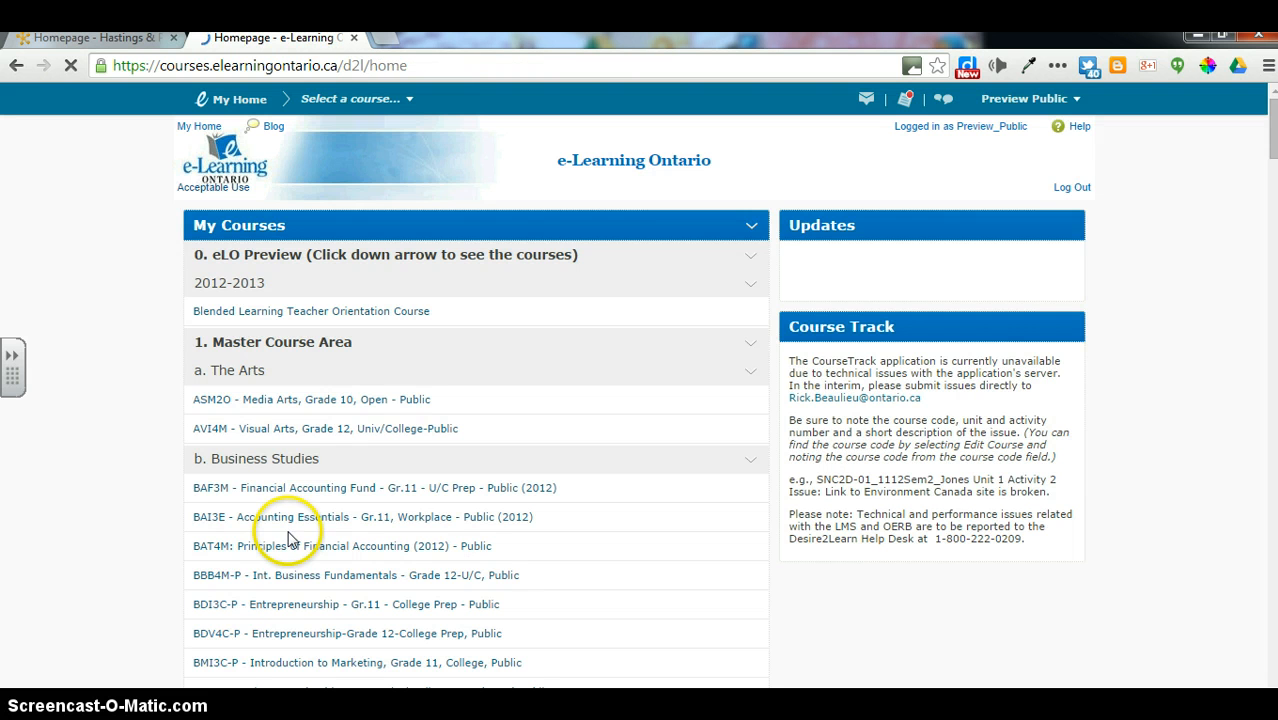
scroll(110, 549, down, 15)
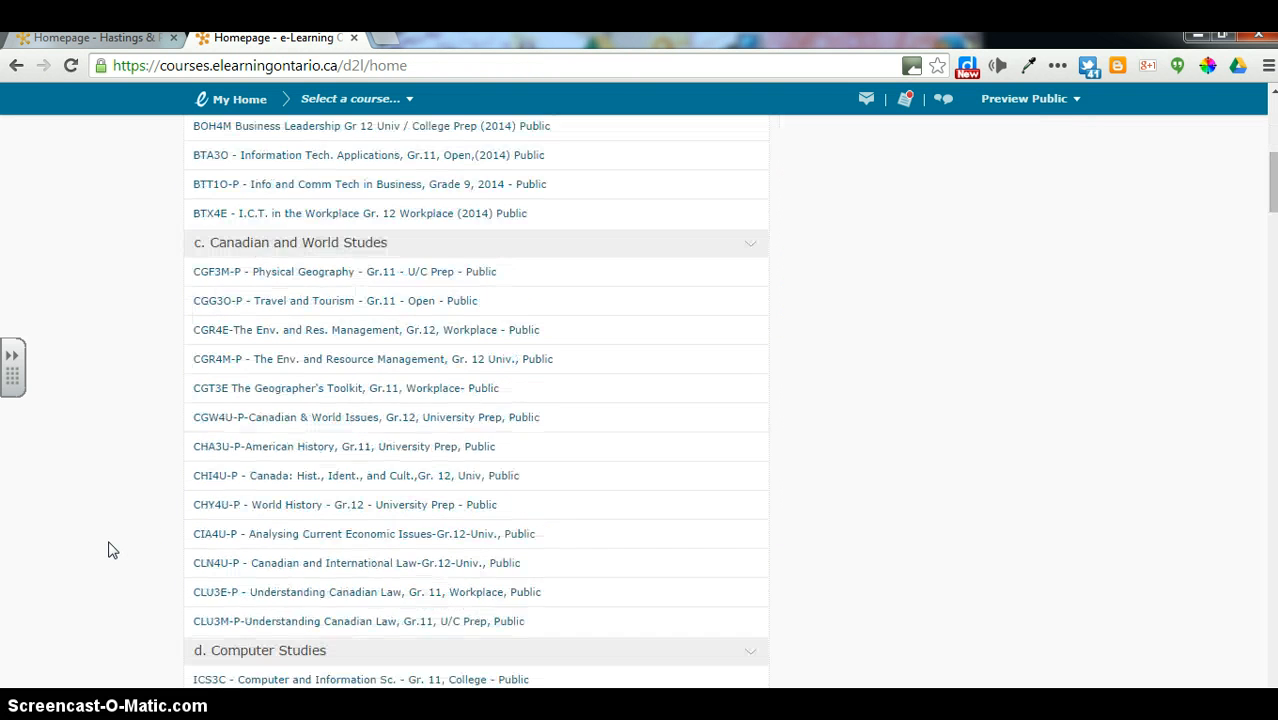
scroll(110, 549, down, 8)
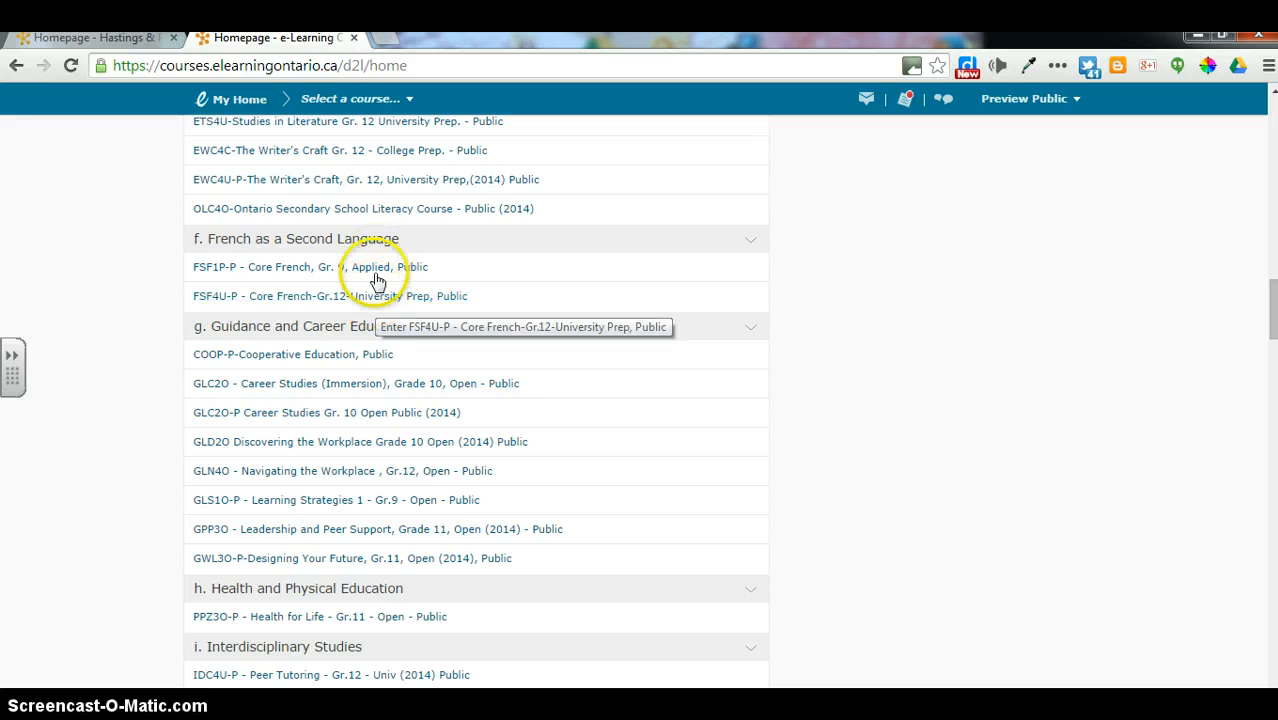
Open the content of the "FSF1P-P - Core French, Gr. 9, Applied, Public" course and decline the page translation.
click(377, 267)
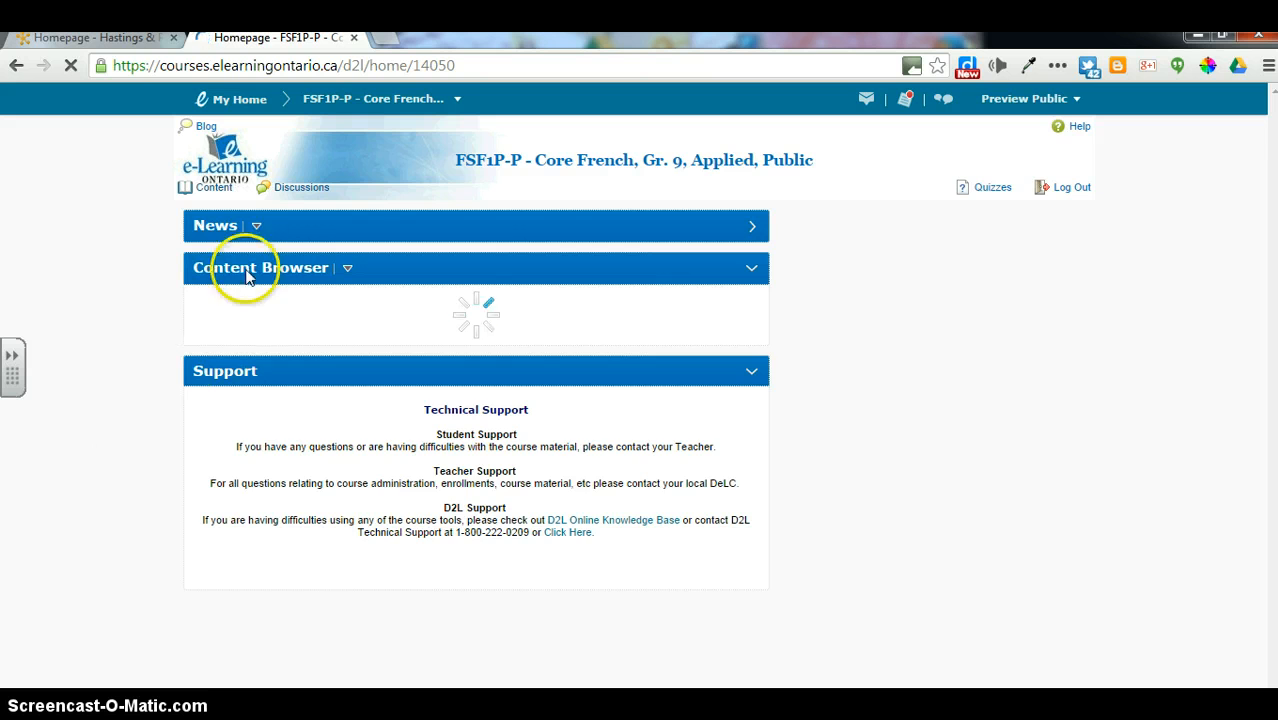
click(214, 189)
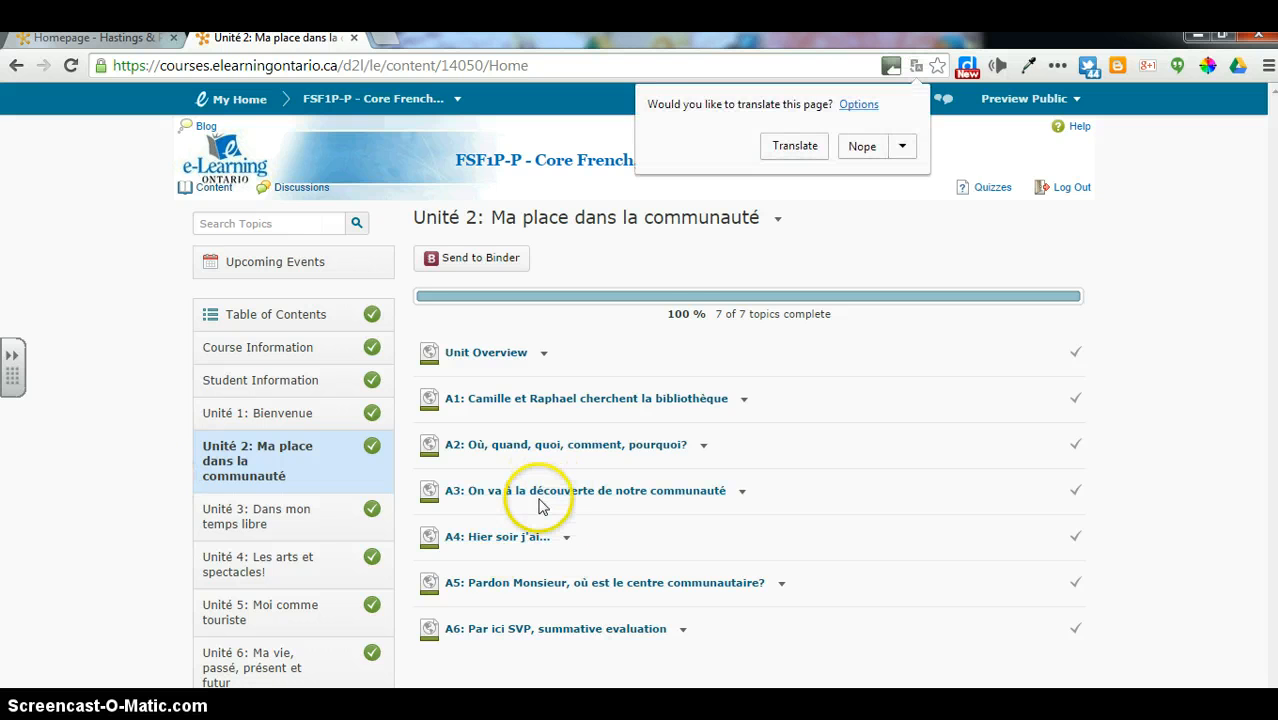
click(862, 146)
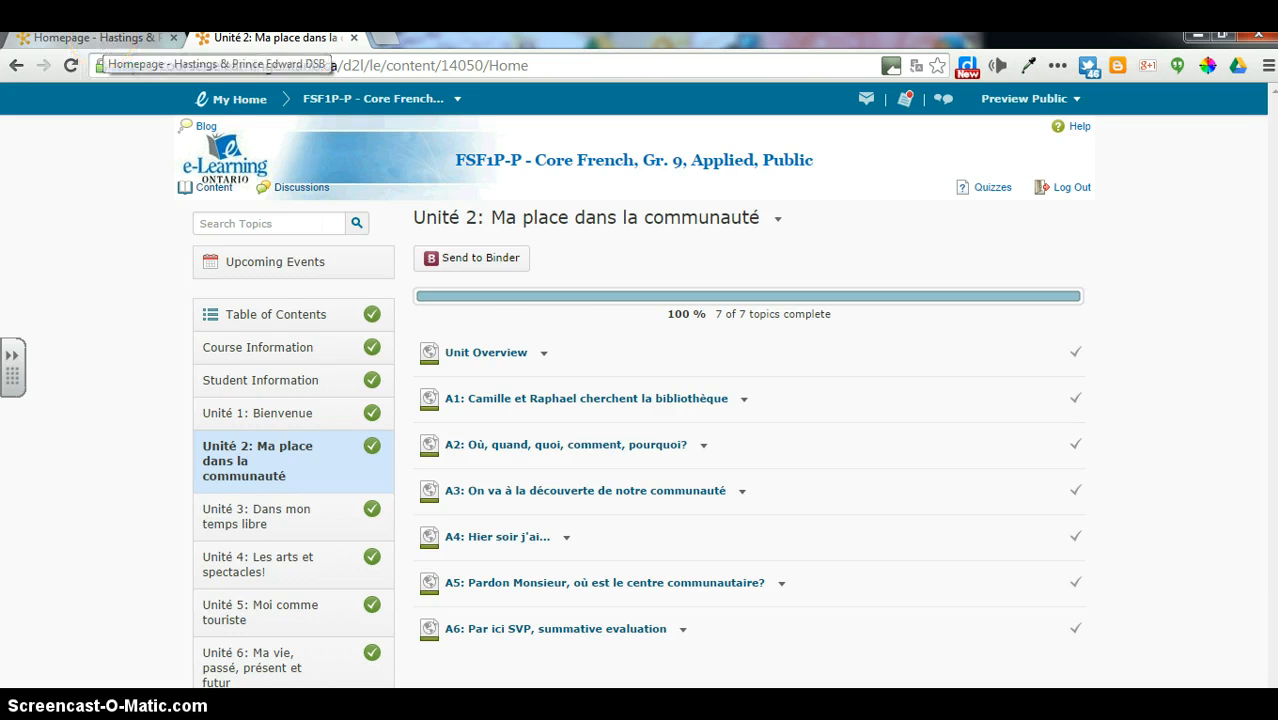
Return to the Hastings and Prince Edward homepage, expand the Staff Toolkit and open the OERB resource bank.
click(100, 38)
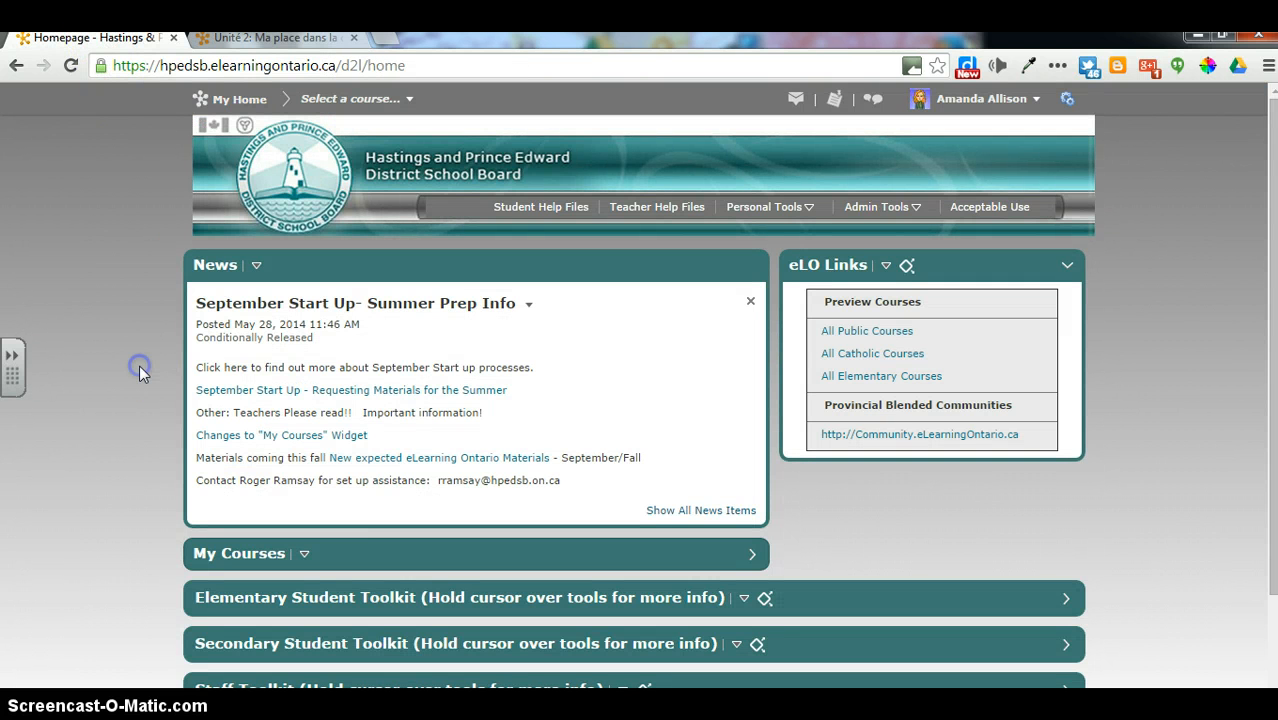
scroll(145, 388, down, 3)
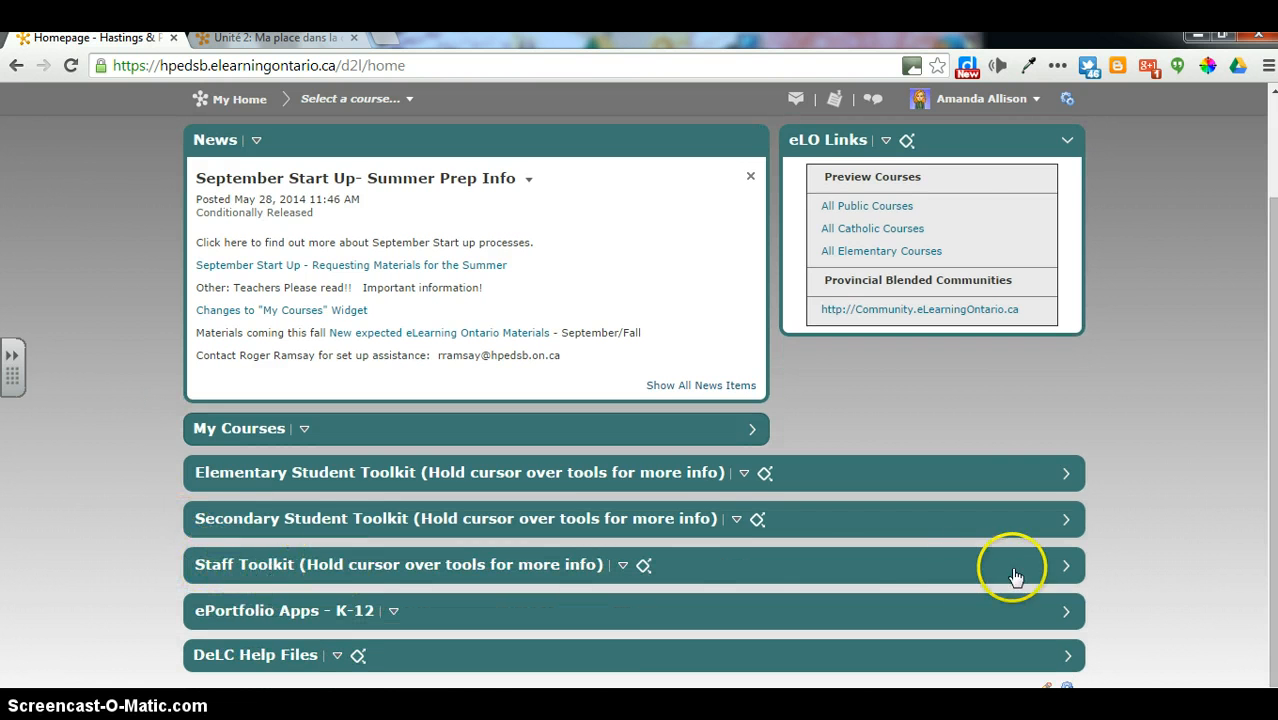
click(1066, 565)
scroll(180, 543, down, 5)
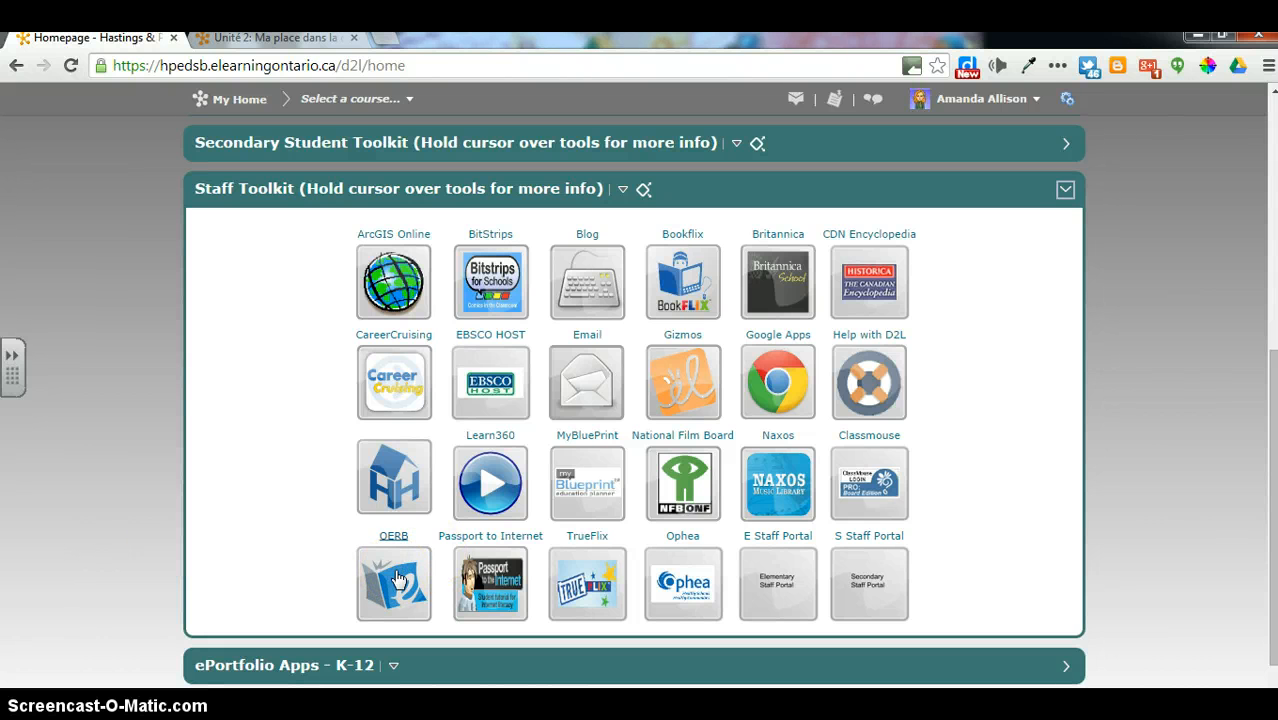
click(397, 578)
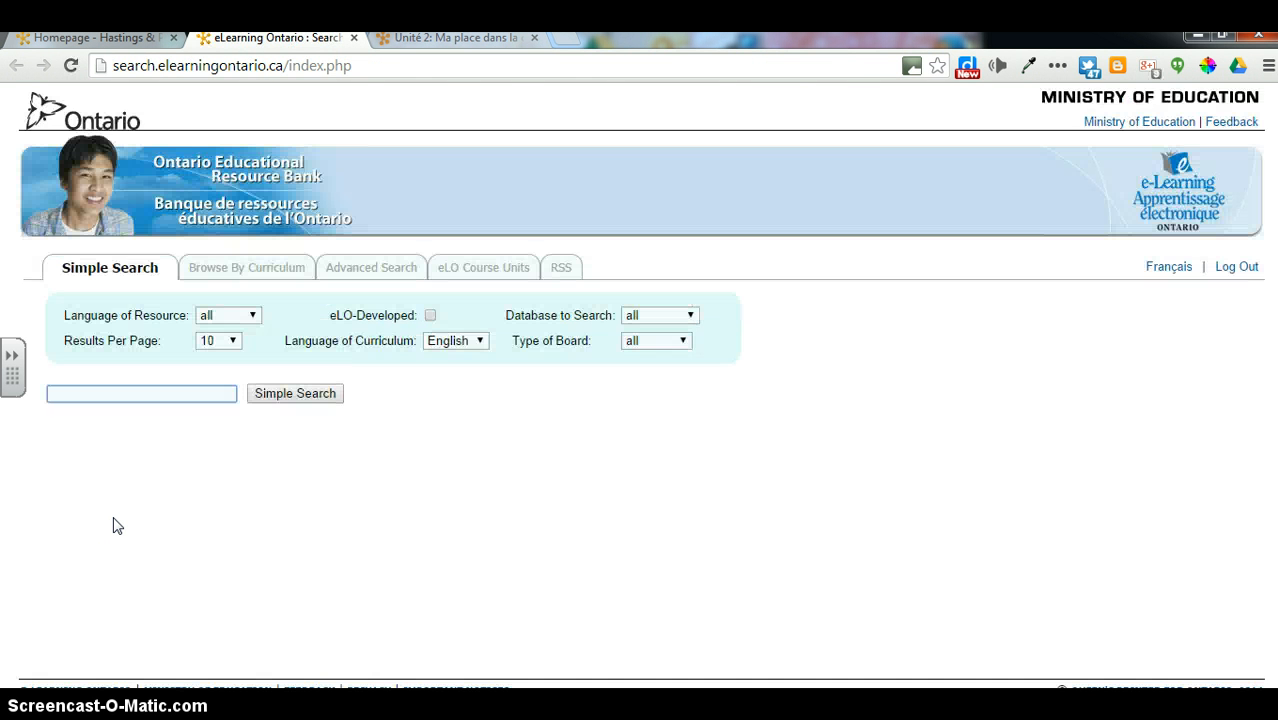
Switch the resource bank to French and start browsing by curriculum (programme-cadre) with Année d'étude 10e.
click(1170, 268)
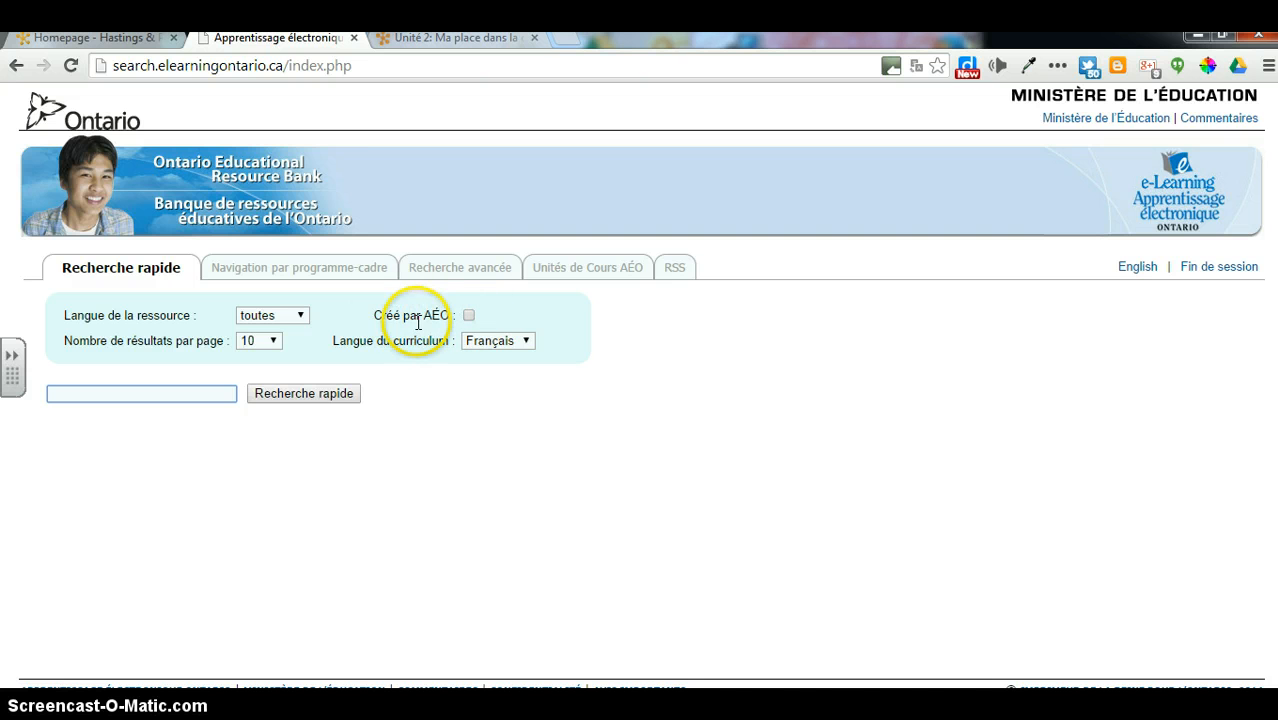
click(262, 267)
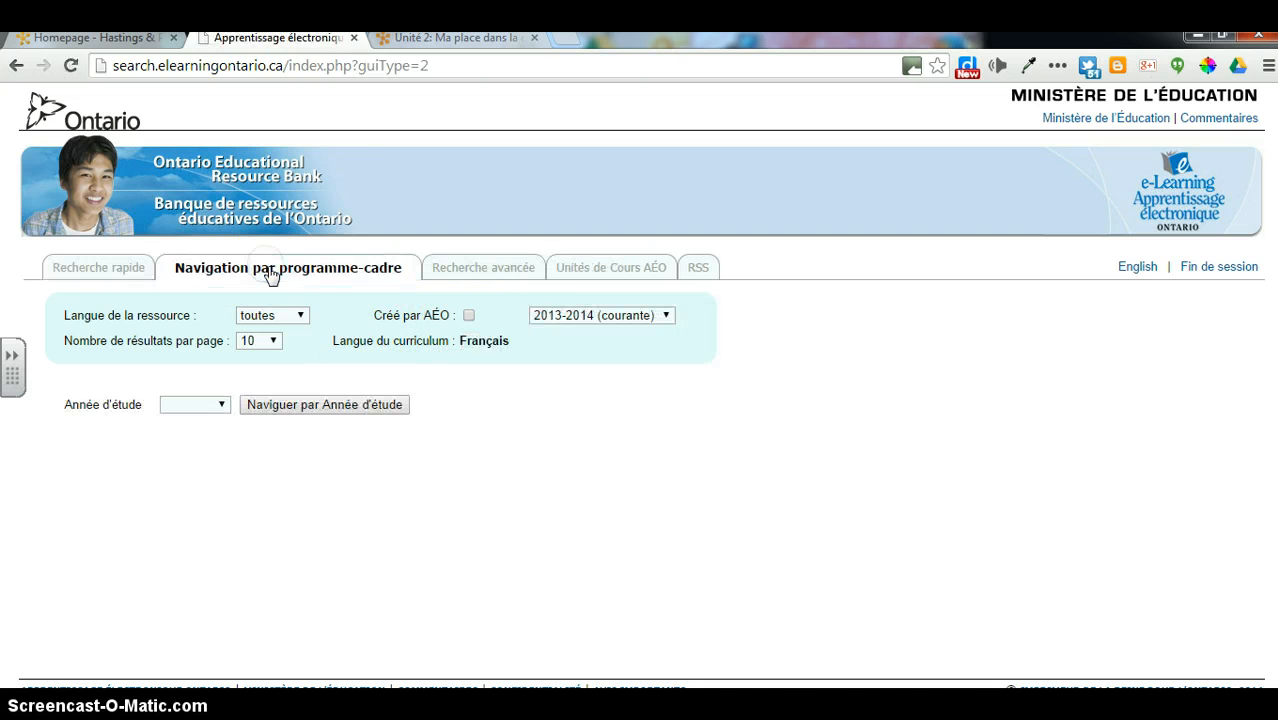
click(212, 408)
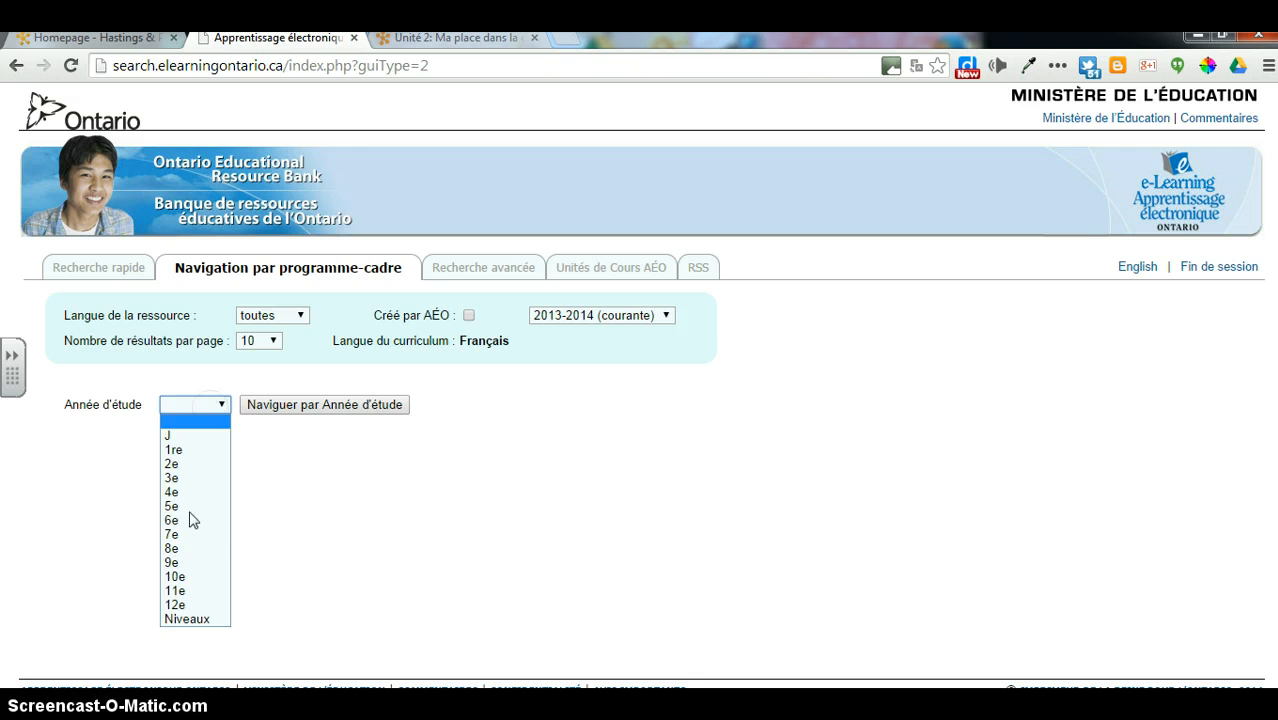
click(178, 577)
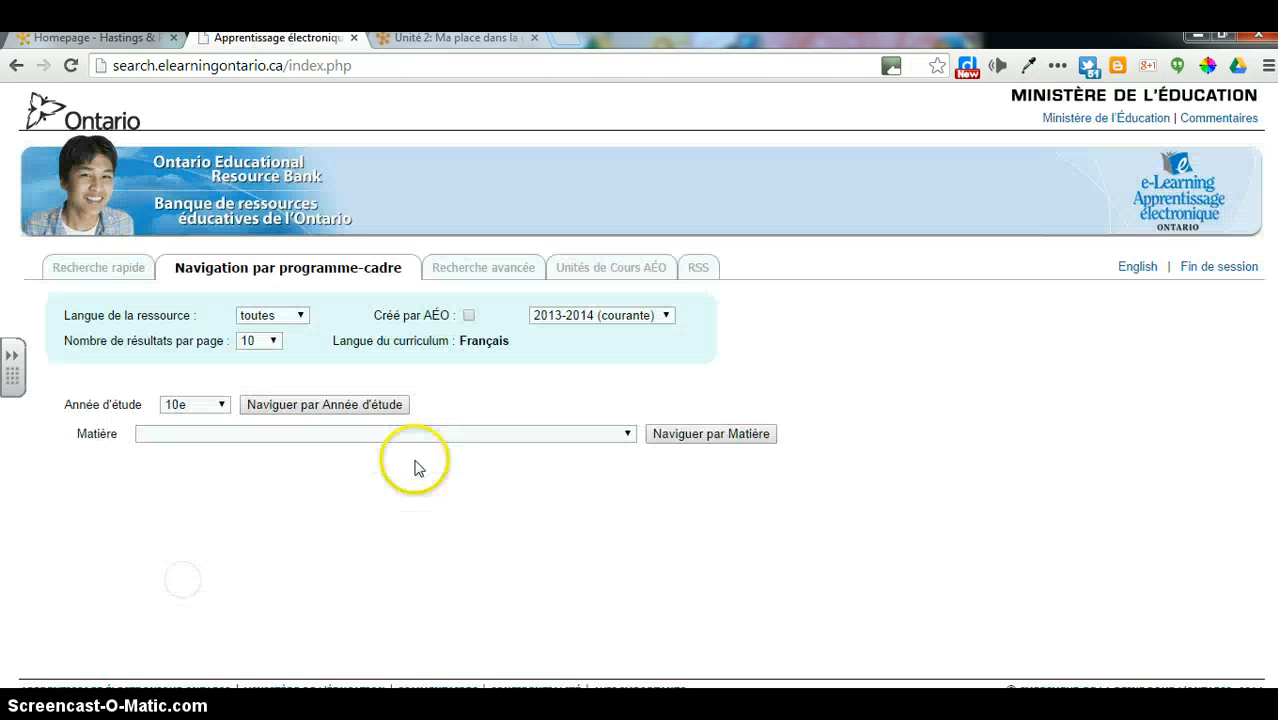
Choose the Matière "THJ 2O: Technologie agricole, forestière et paysagière[ouvert]" and list the resources for that subject.
click(559, 437)
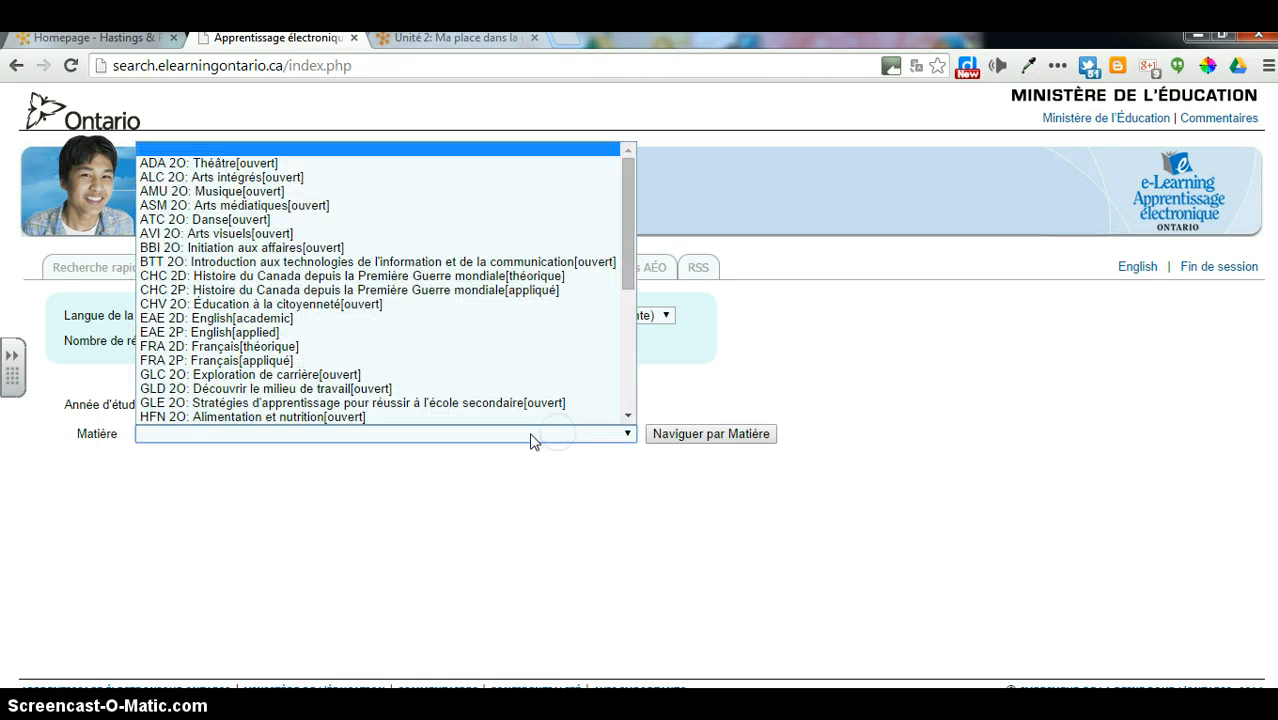
scroll(391, 320, down, 4)
scroll(362, 377, down, 2)
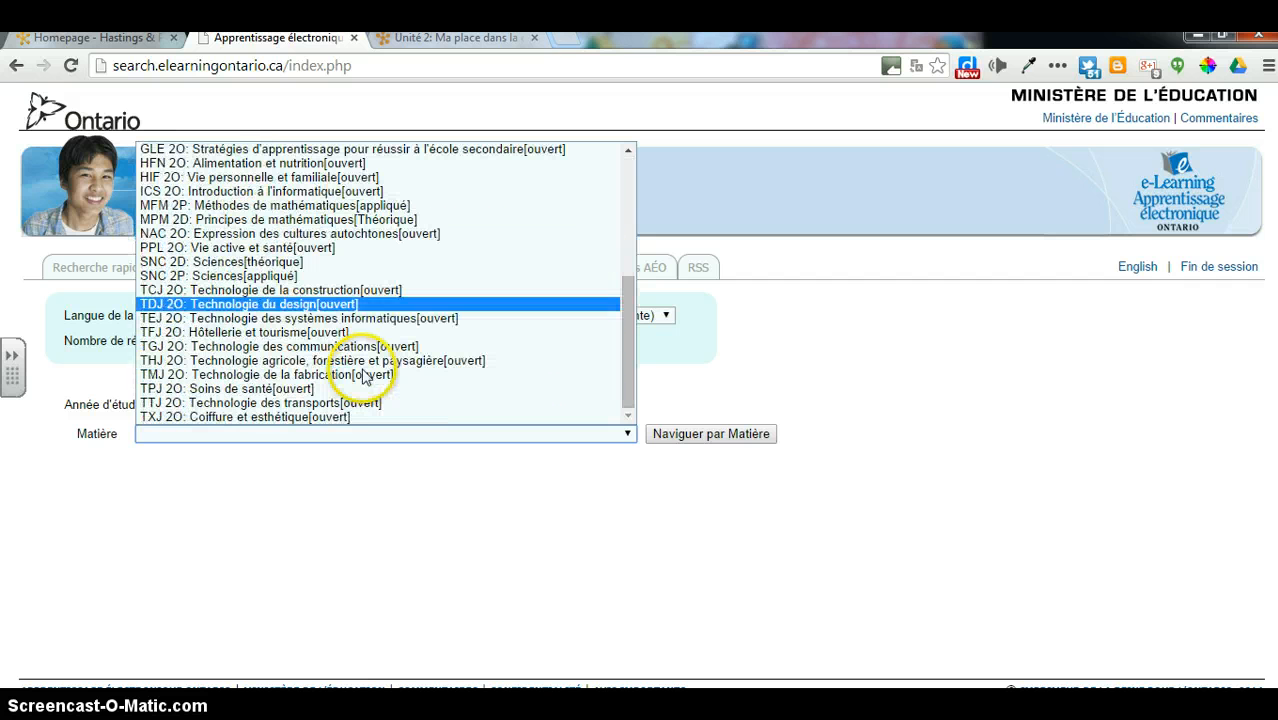
click(268, 360)
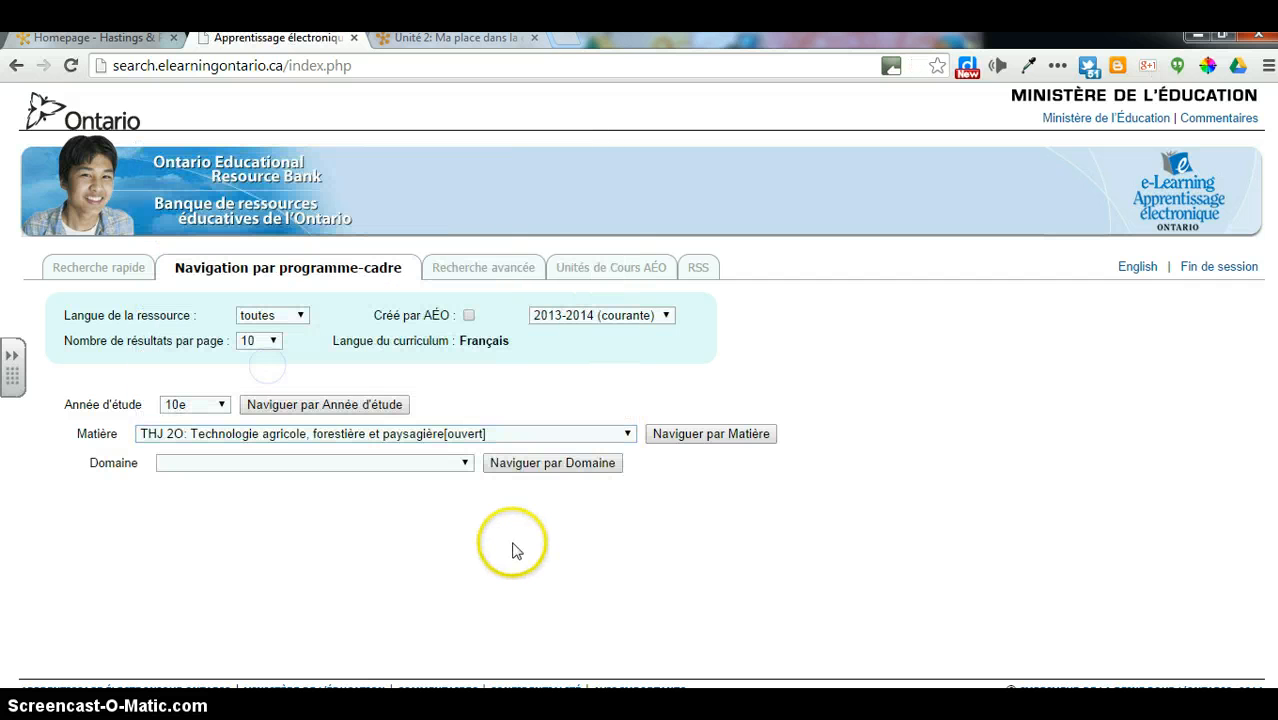
click(710, 434)
Display the LMS (SGA) integration code and hyperlink for the "Pasteurisation : SNC4E" resource.
scroll(565, 502, down, 1)
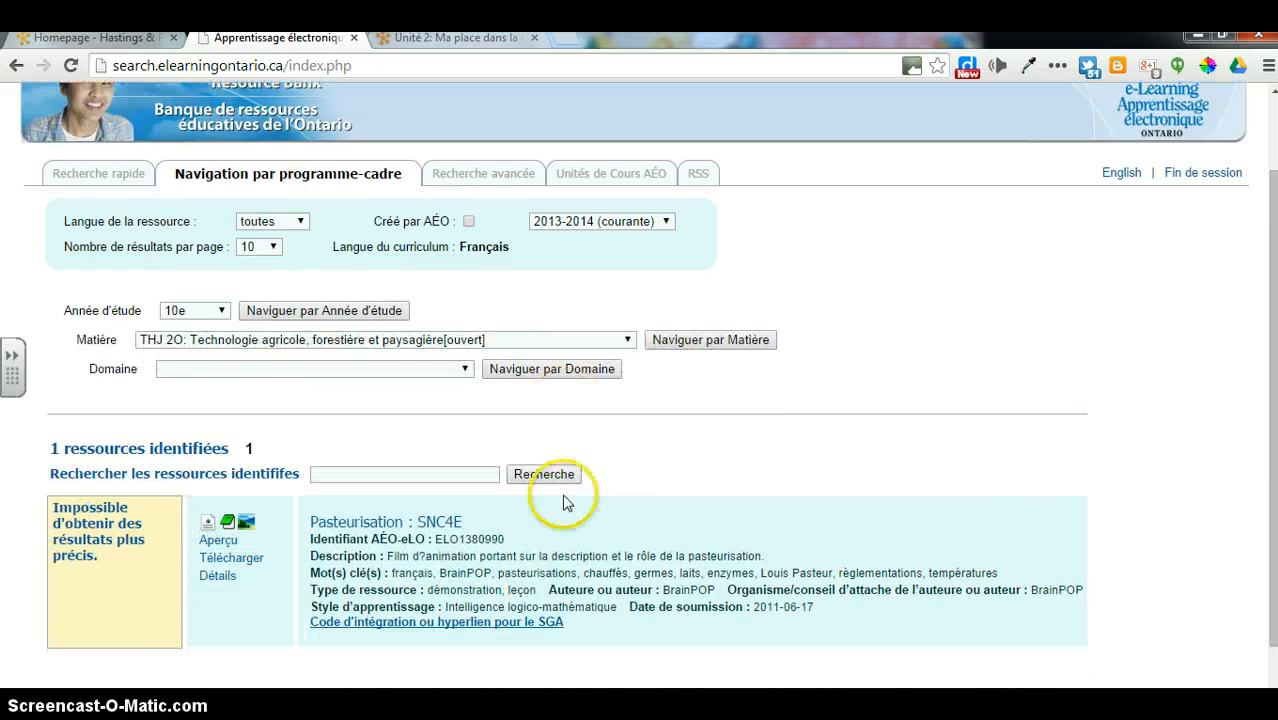
scroll(565, 502, down, 1)
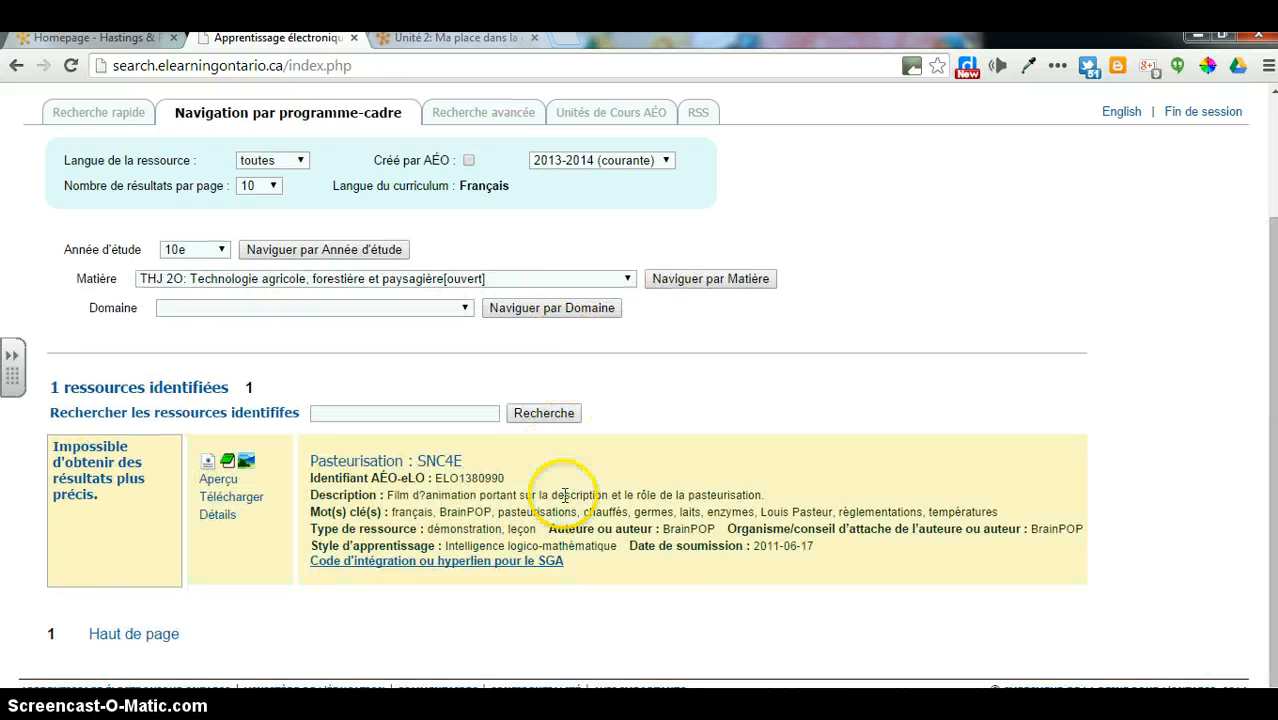
click(452, 566)
scroll(448, 563, down, 3)
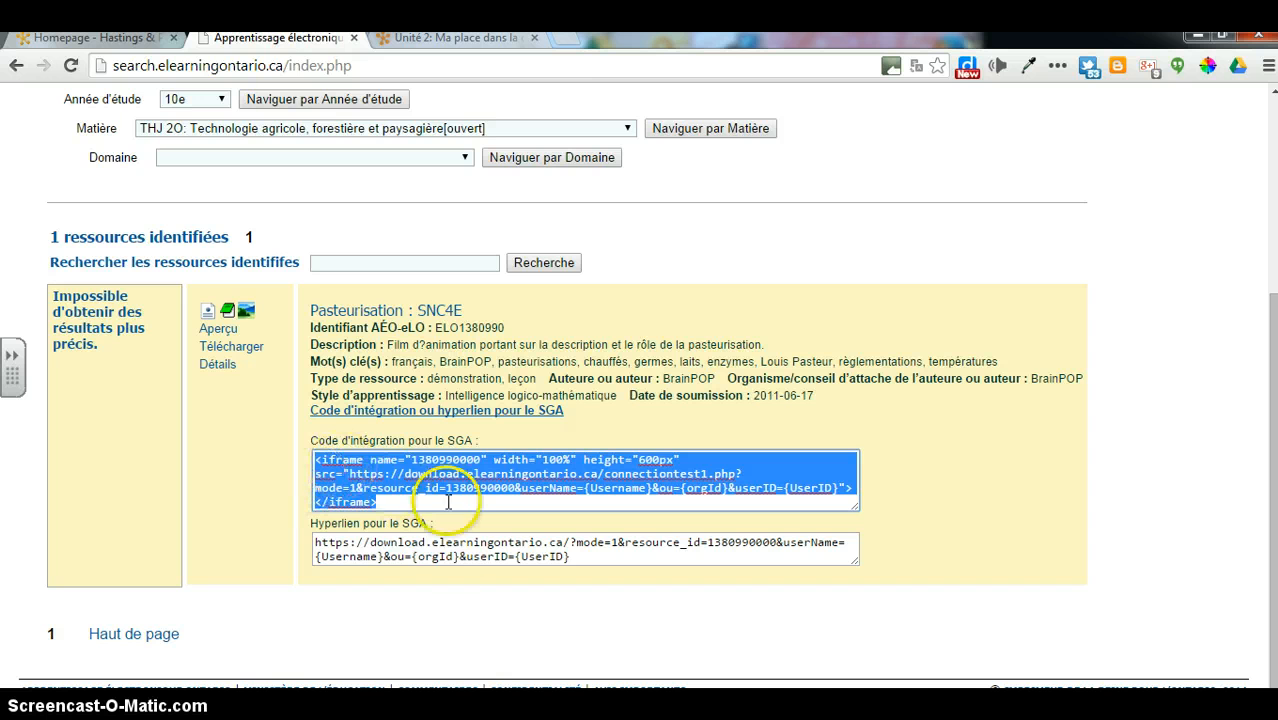
Preview the Pasteurisation resource and follow its access link to BrainPOP, declining the page translations.
click(226, 329)
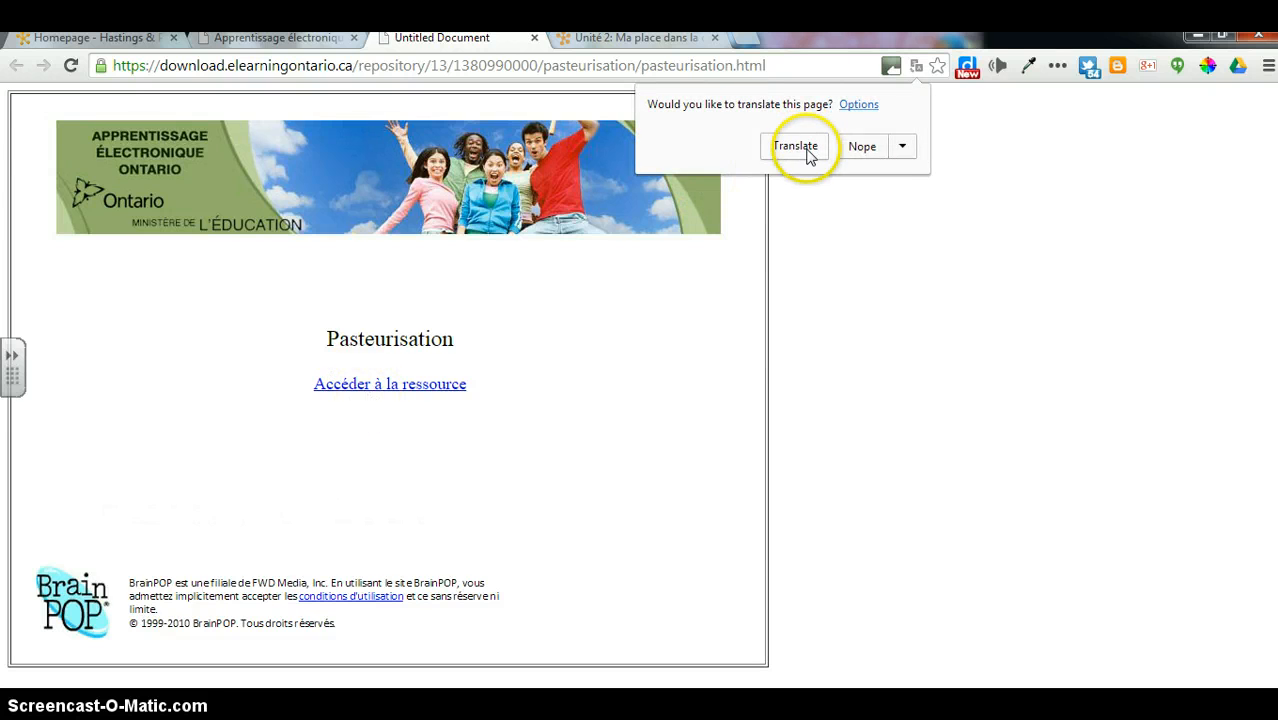
click(866, 148)
click(389, 386)
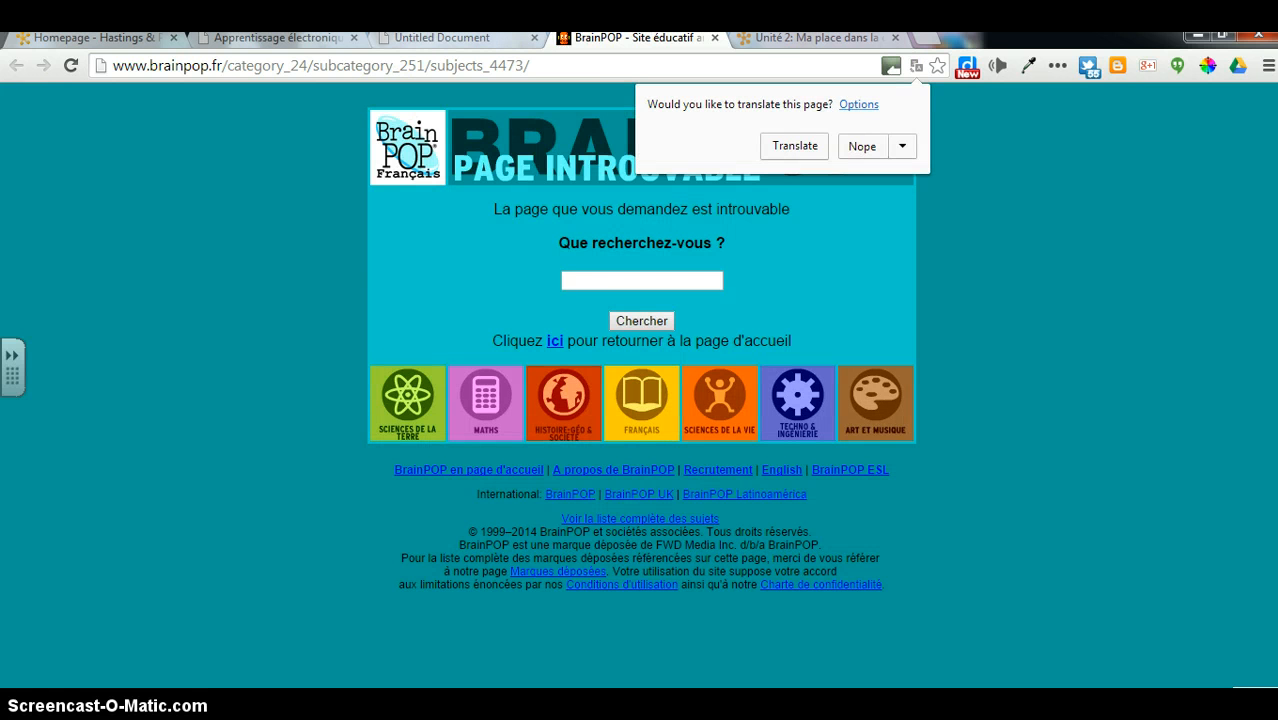
click(858, 146)
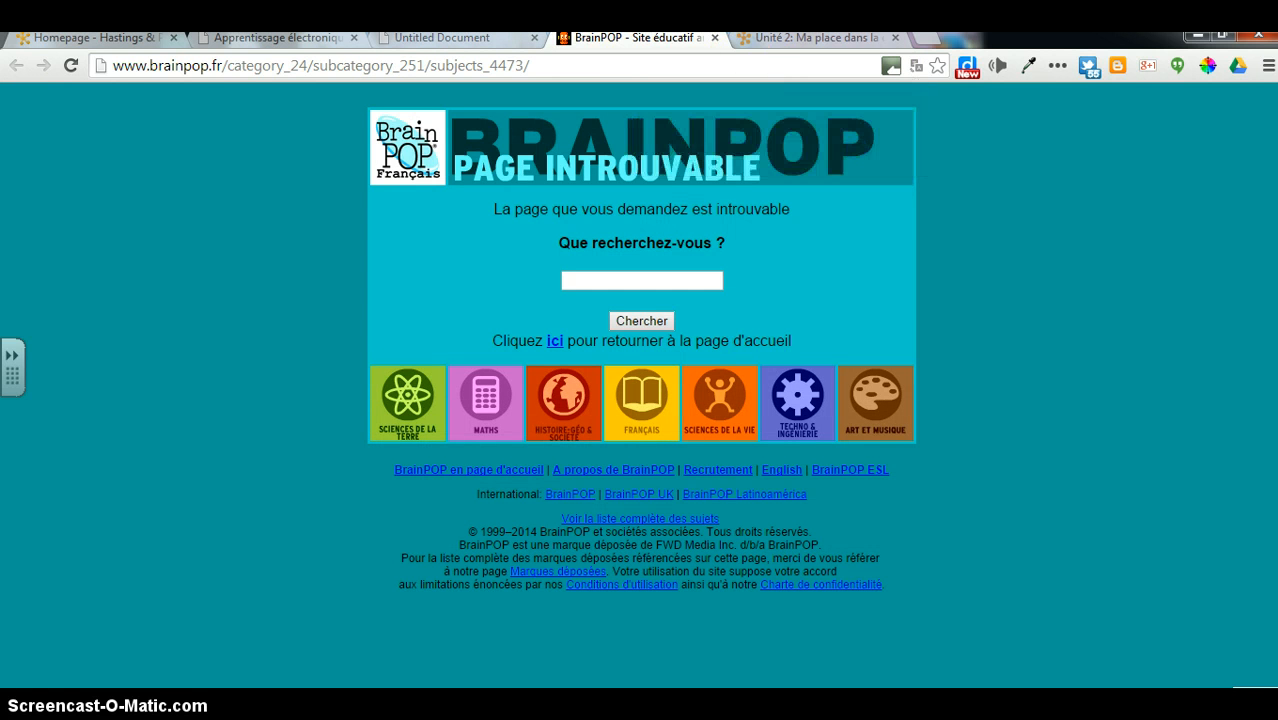
Close the BrainPOP and Pasteurisation preview pages and return to the French resource bank results.
click(714, 38)
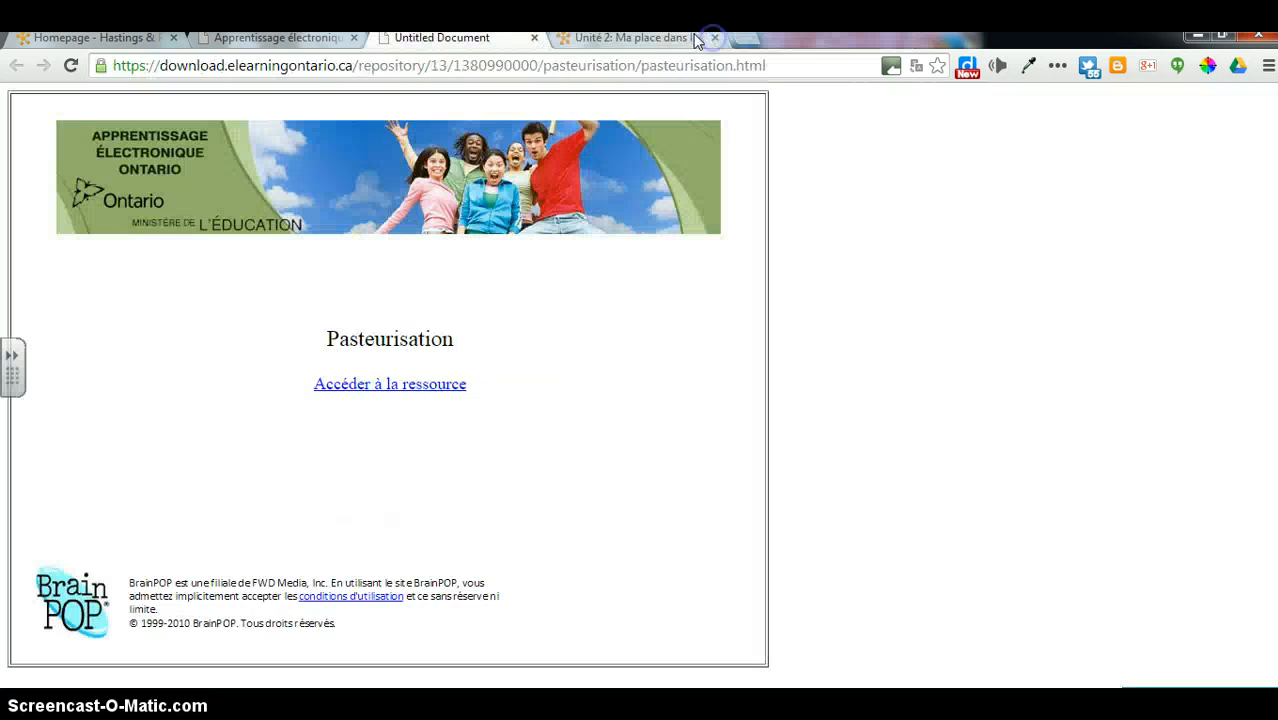
click(535, 38)
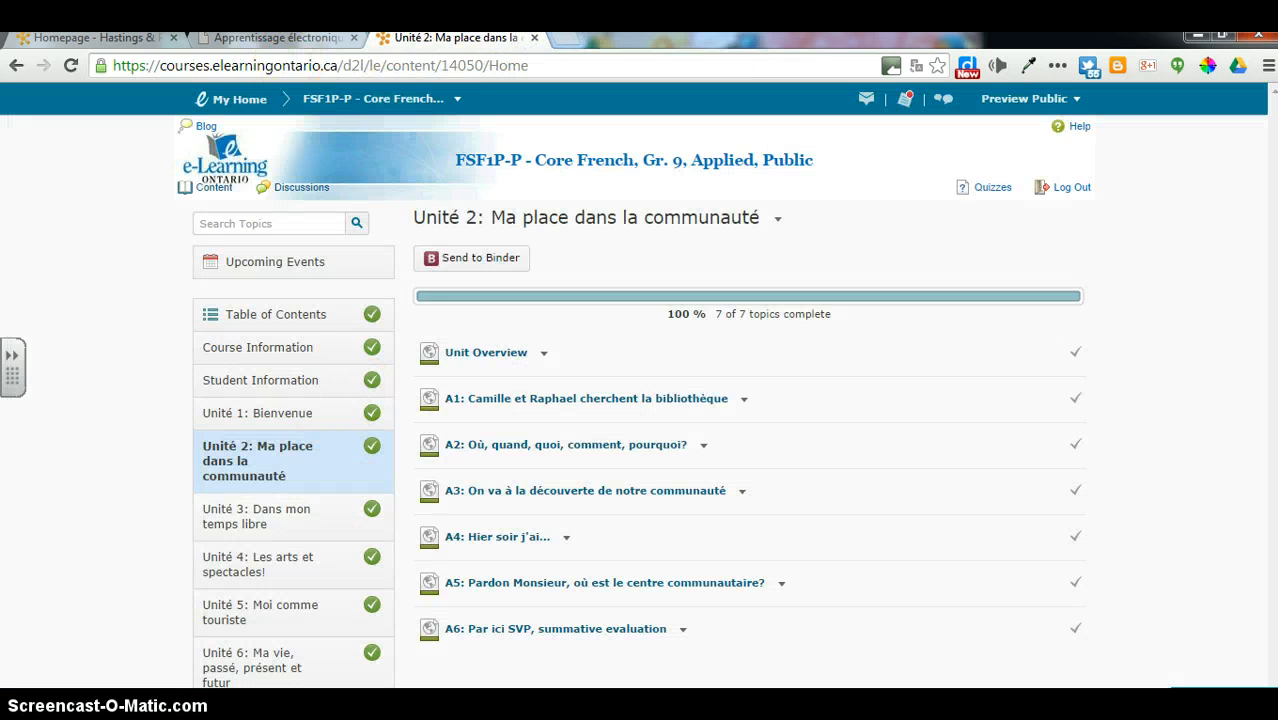
click(279, 38)
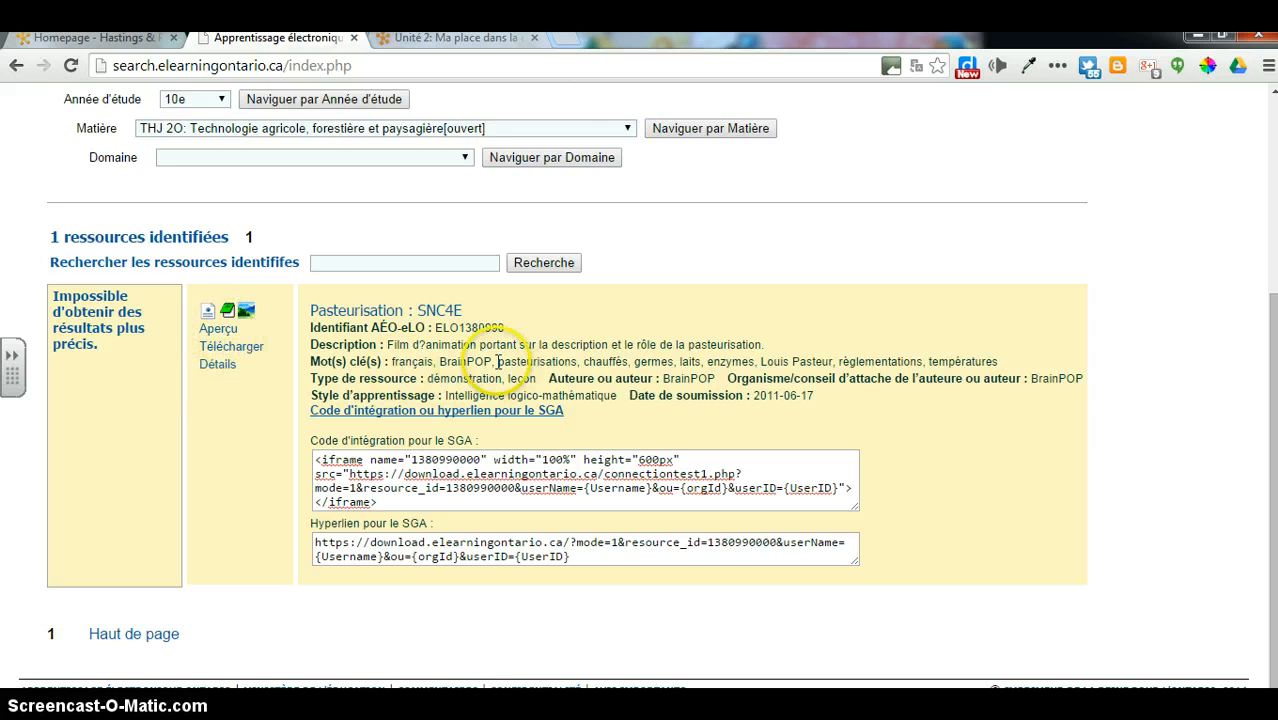
Look through the subjects offered for Année d'étude 10e in the Matière list without choosing a different one.
scroll(585, 335, up, 1)
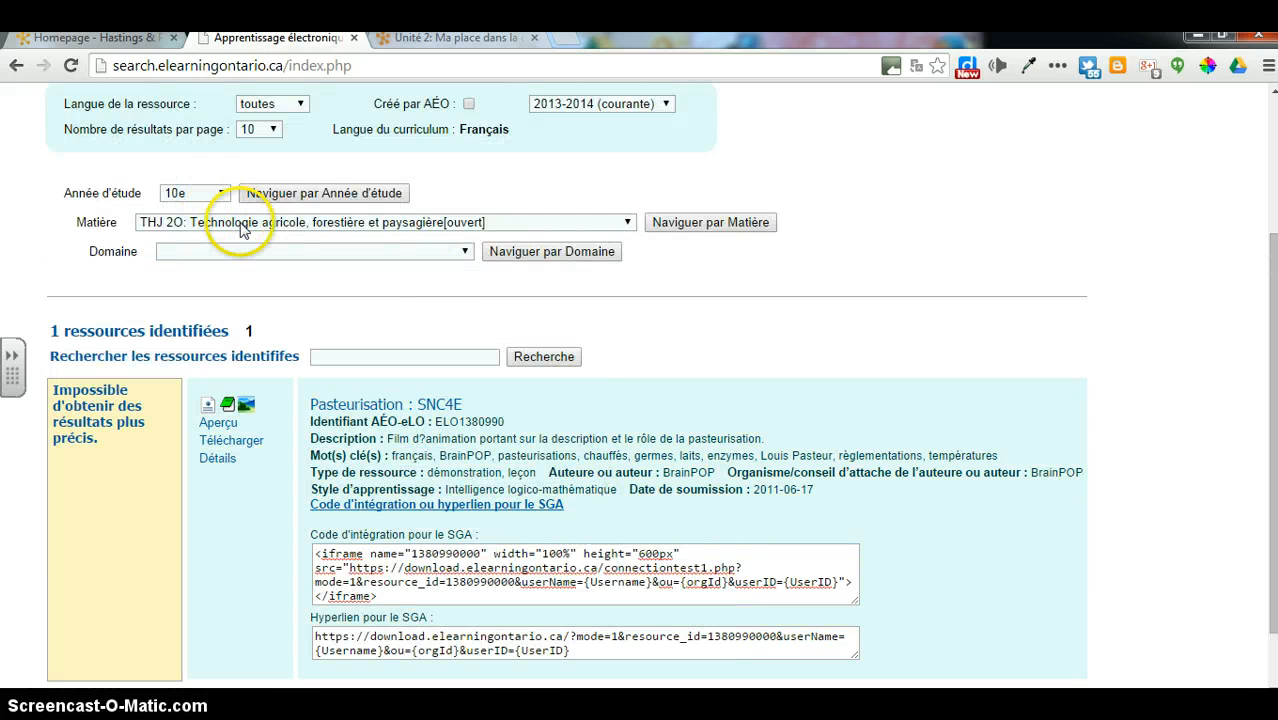
click(244, 226)
scroll(245, 378, up, 5)
scroll(245, 378, down, 5)
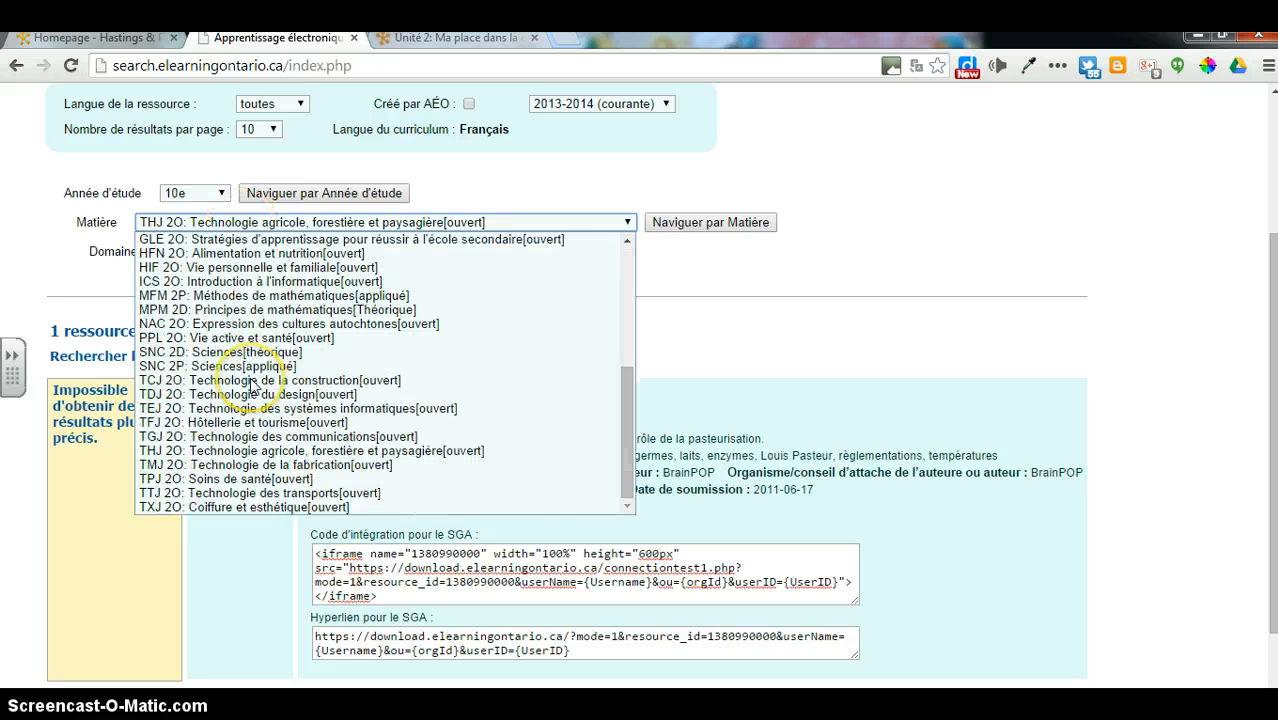
scroll(253, 383, up, 5)
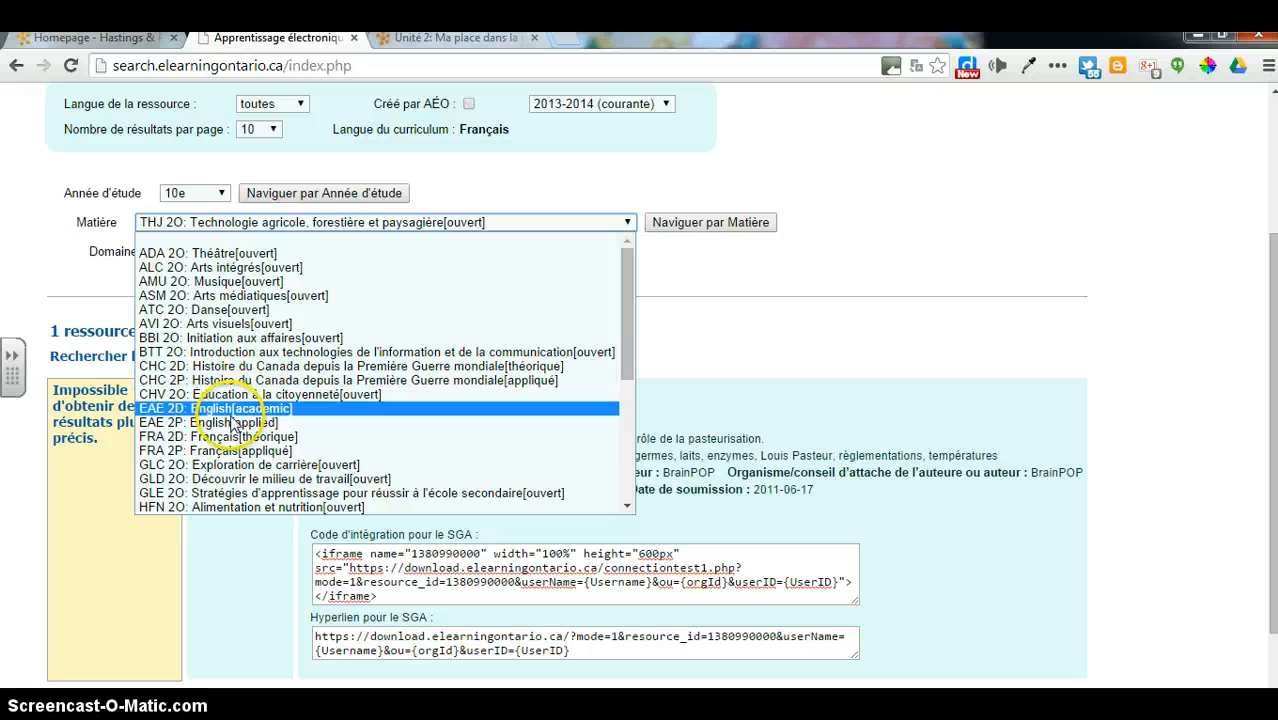
scroll(230, 460, down, 2)
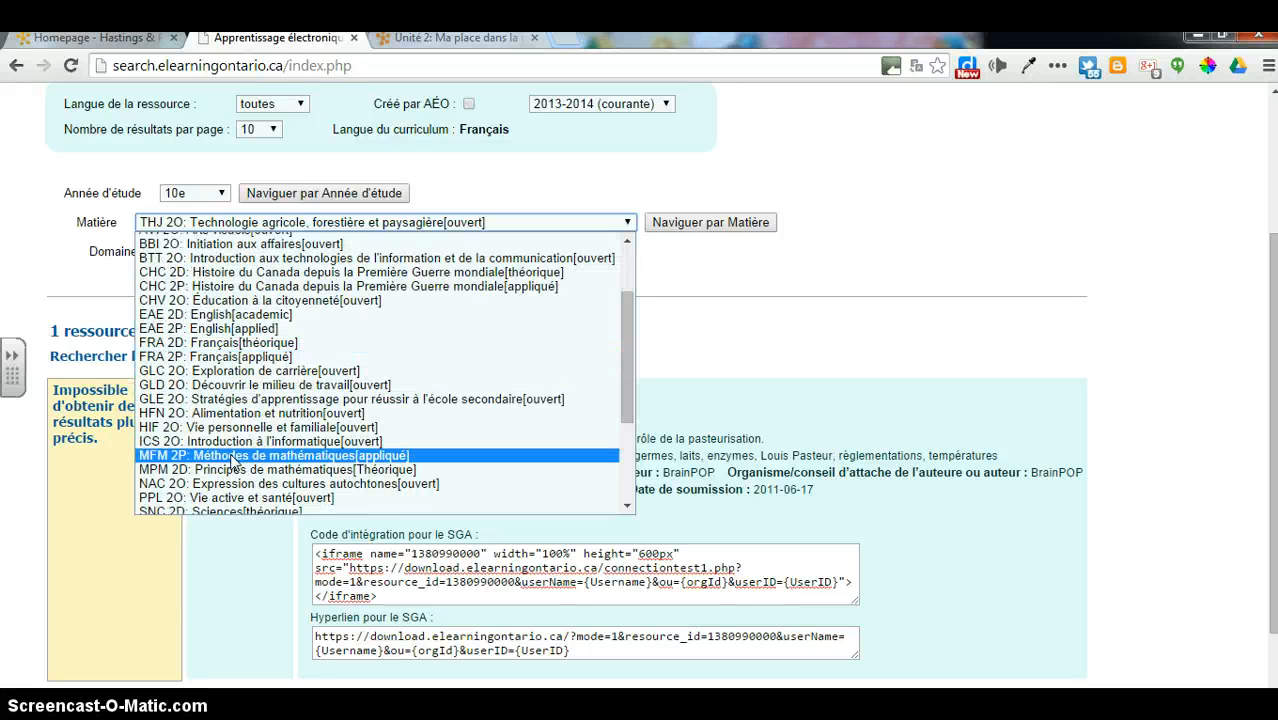
scroll(233, 463, down, 2)
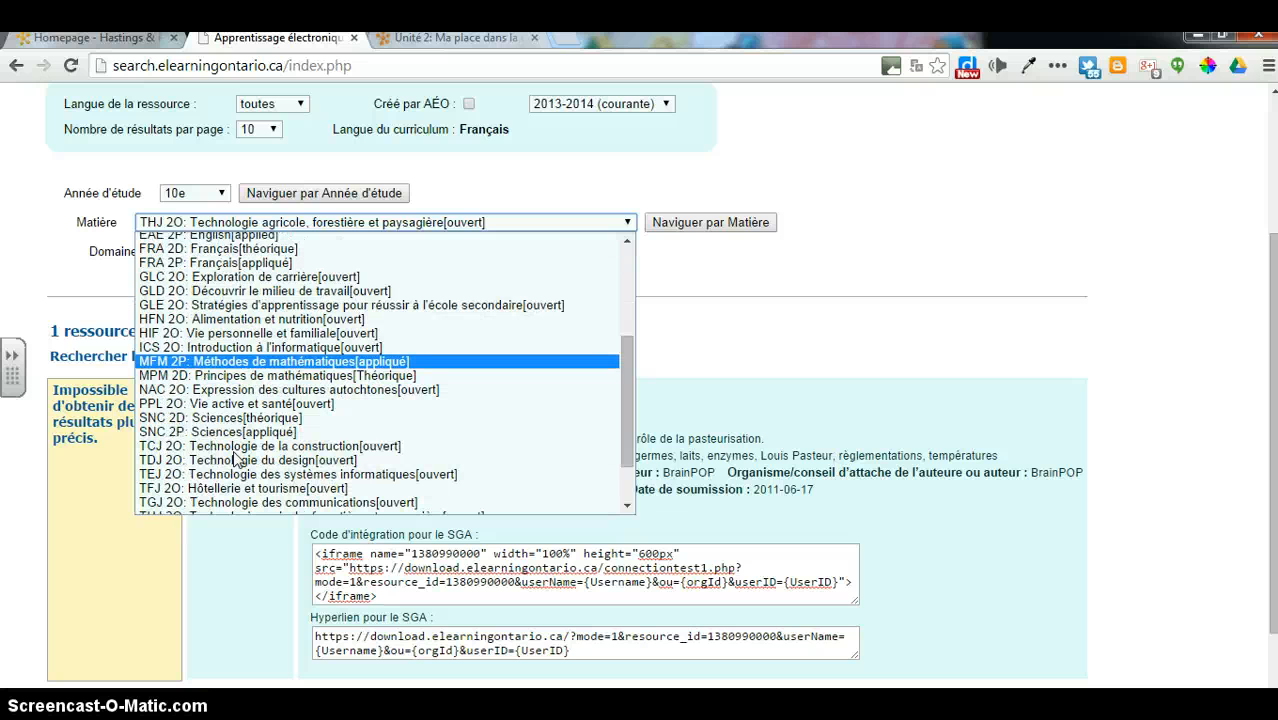
click(250, 432)
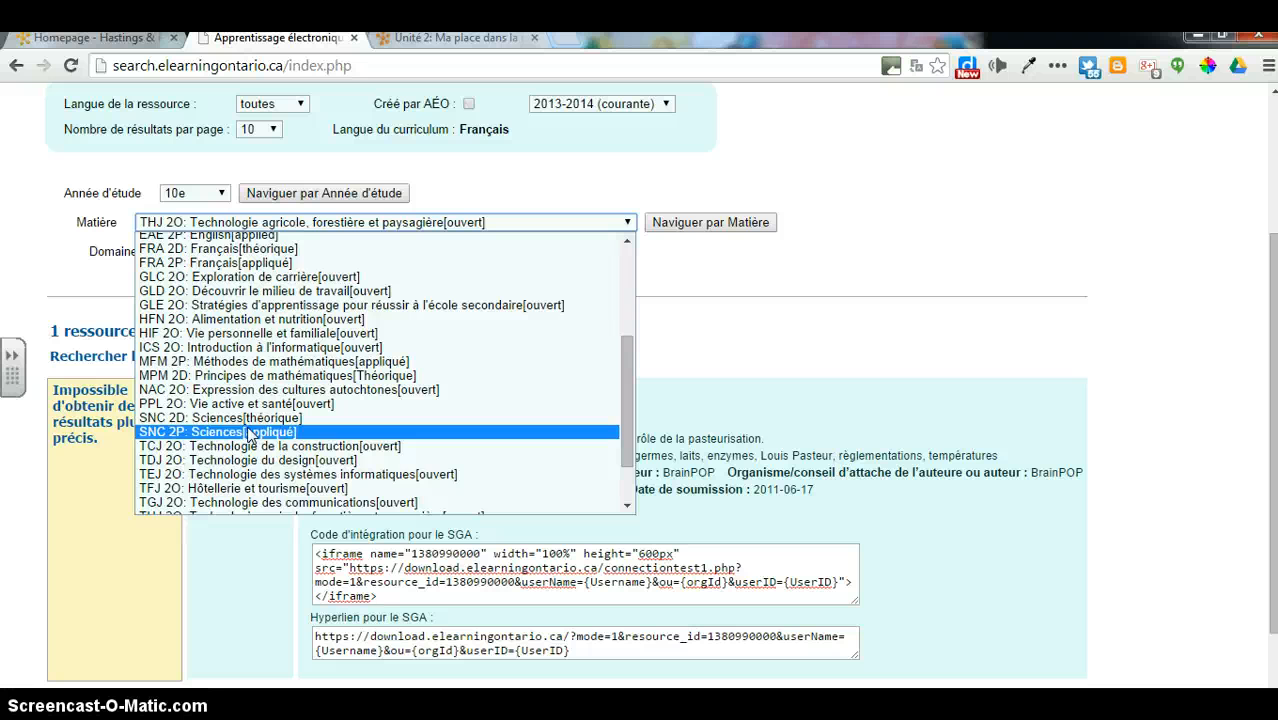
scroll(250, 432, up, 4)
scroll(250, 432, down, 5)
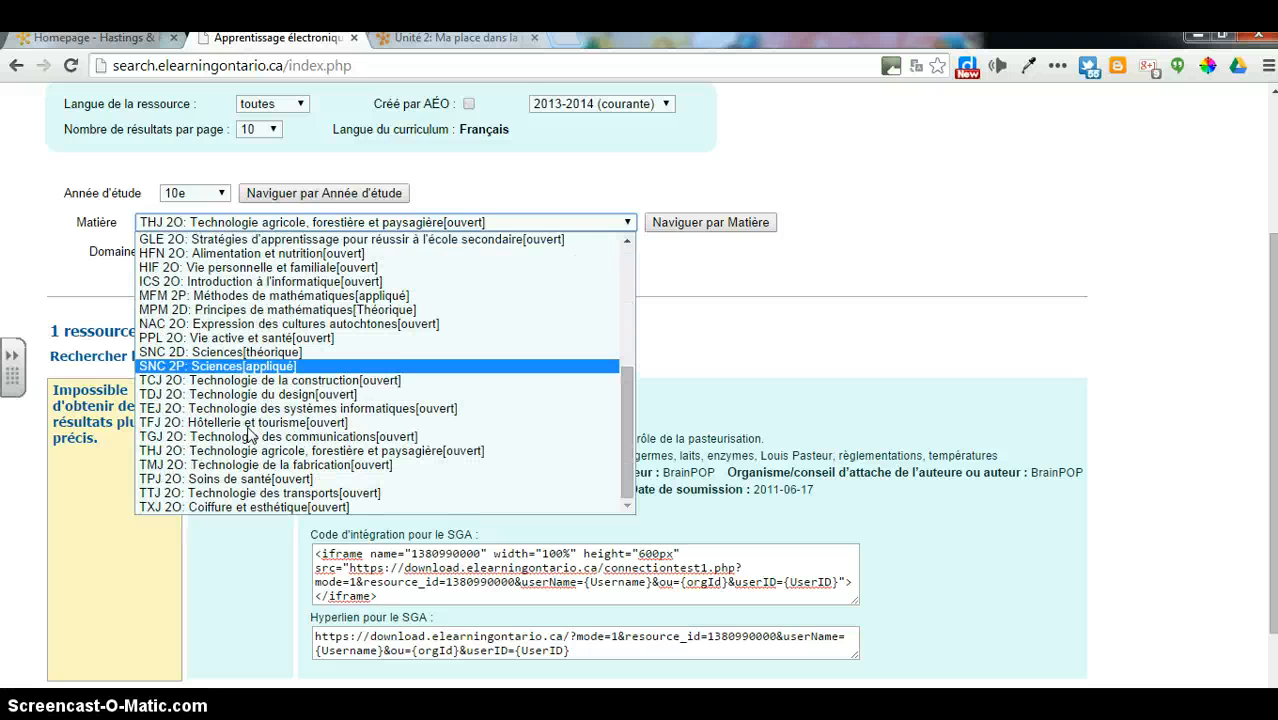
scroll(250, 434, up, 5)
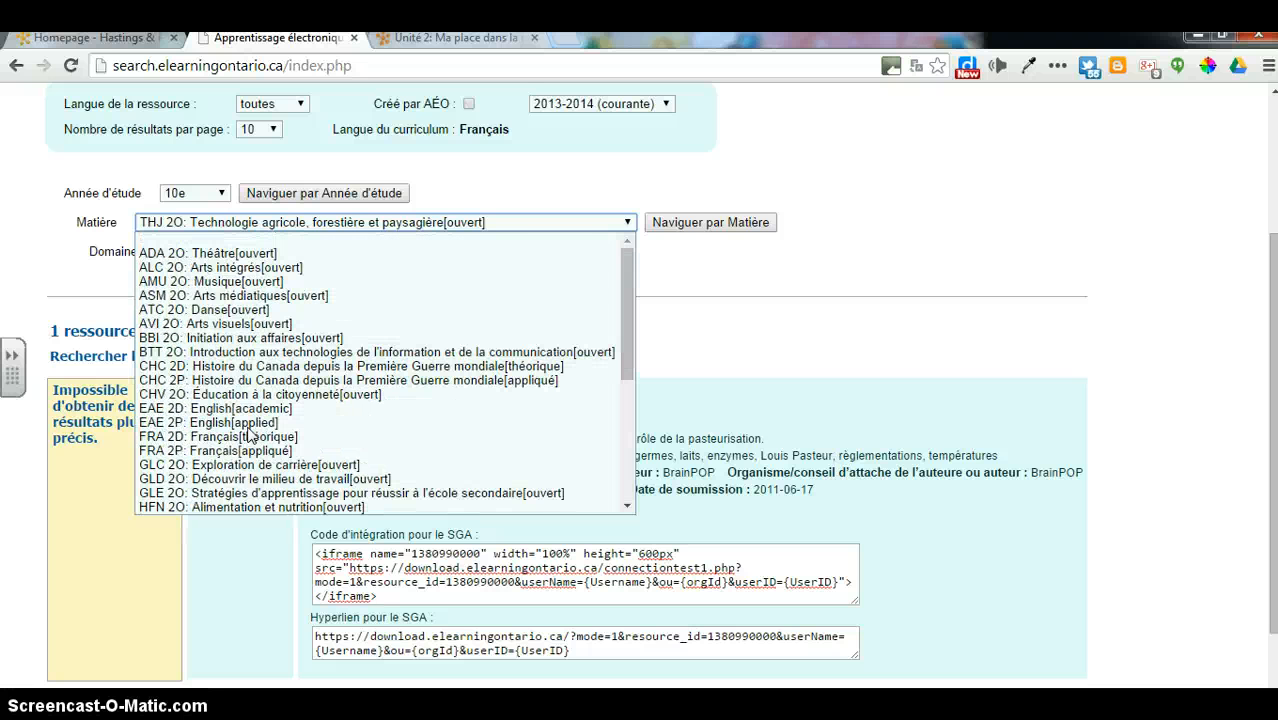
click(868, 297)
scroll(790, 320, up, 3)
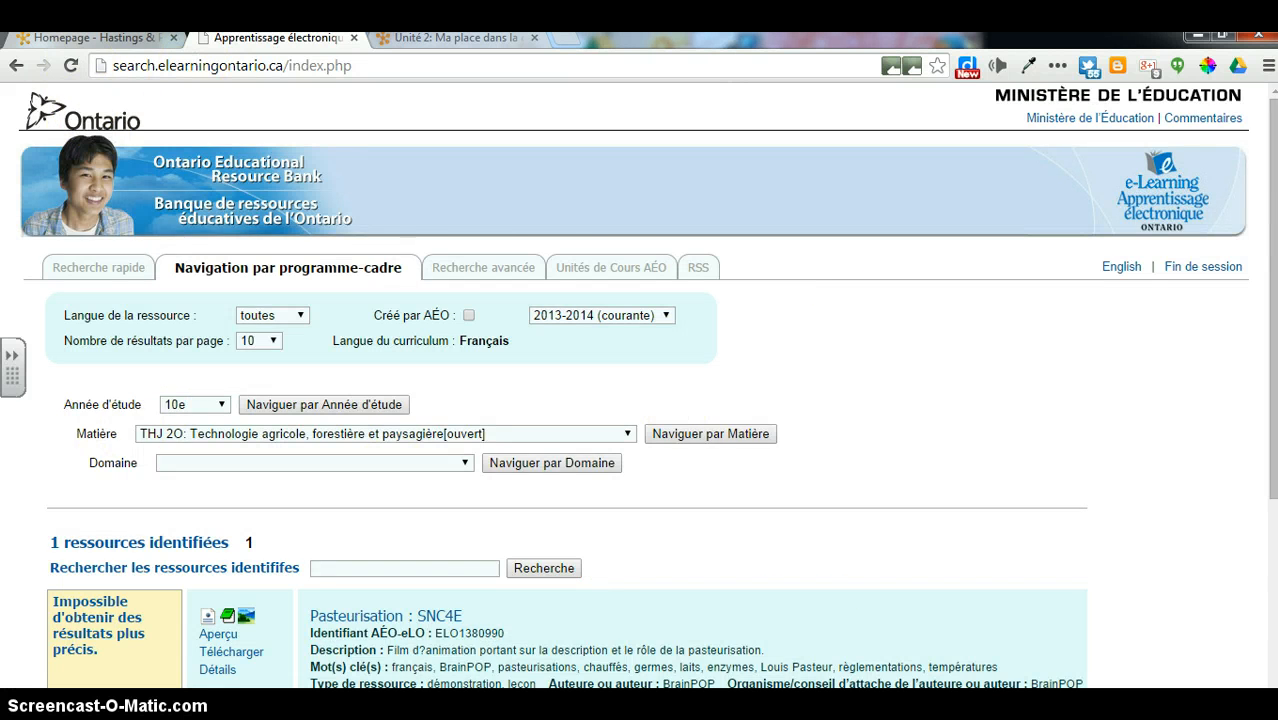
Return to the school board homepage and open the Course Management Utility from the list of courses.
click(60, 37)
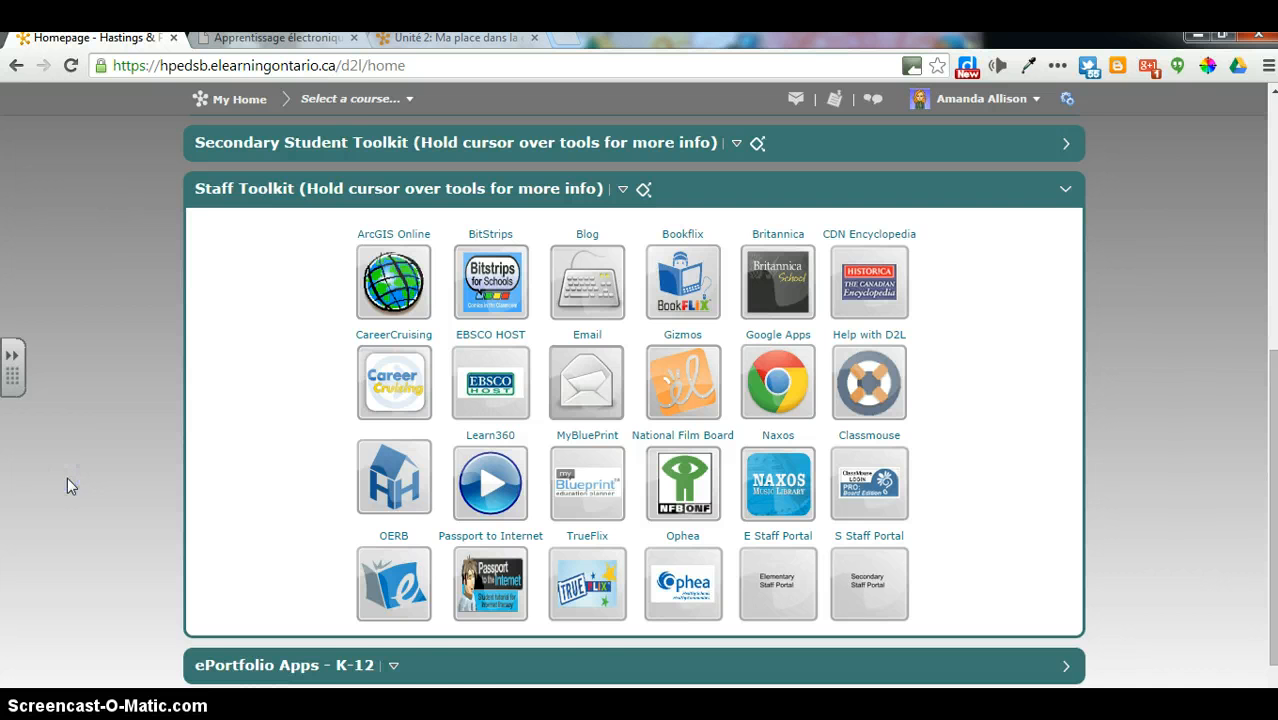
scroll(67, 477, up, 5)
click(384, 98)
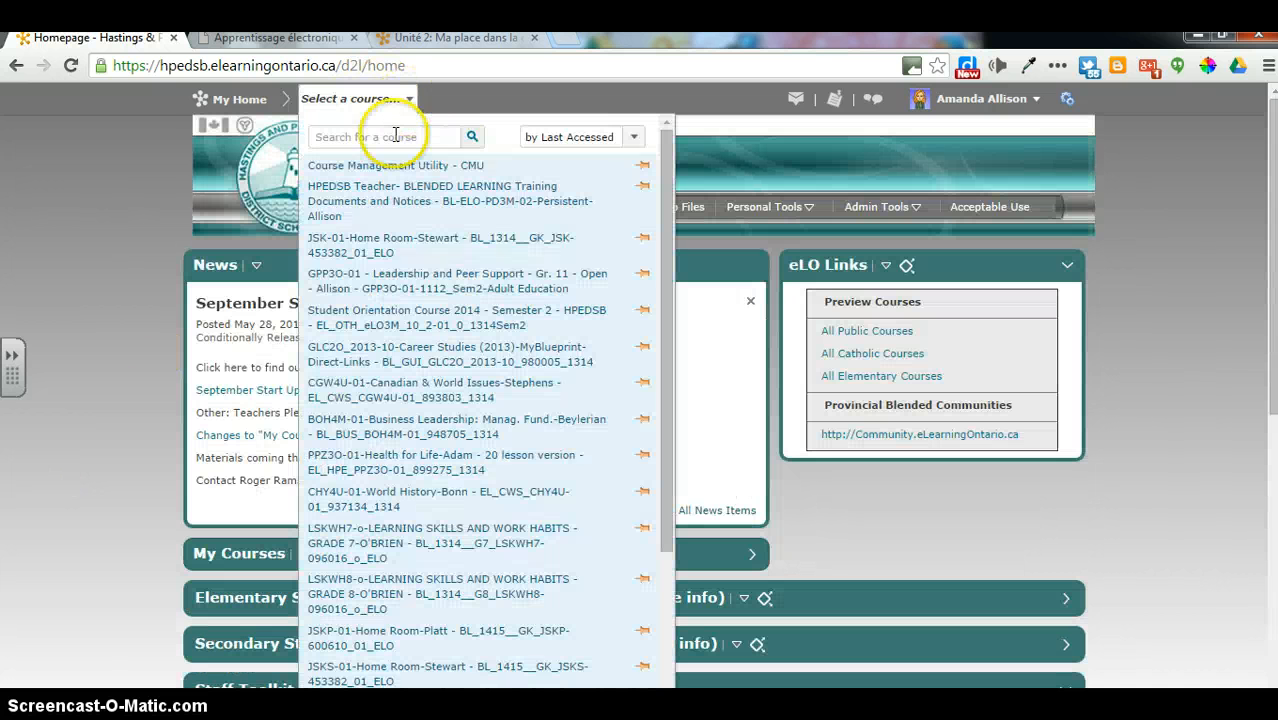
click(388, 165)
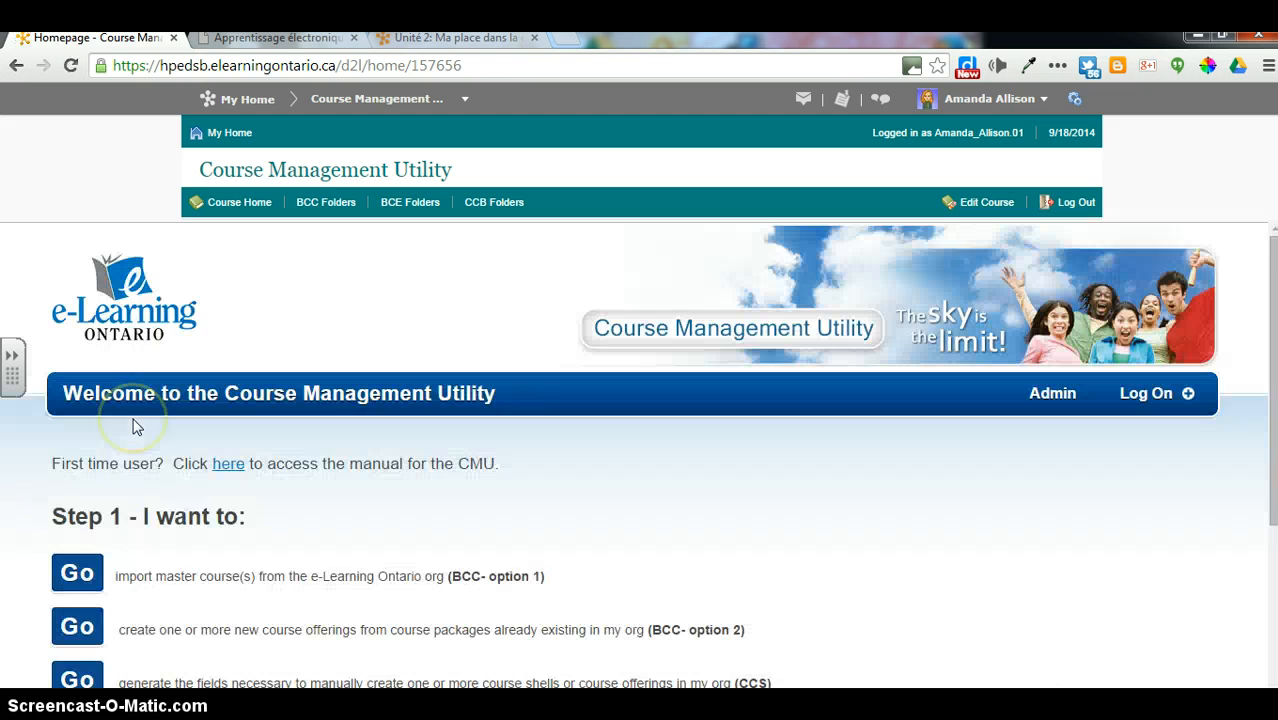
Start importing master courses with BCC Option 1 and highlight the note about editing AÉO courses for FSL students.
click(77, 571)
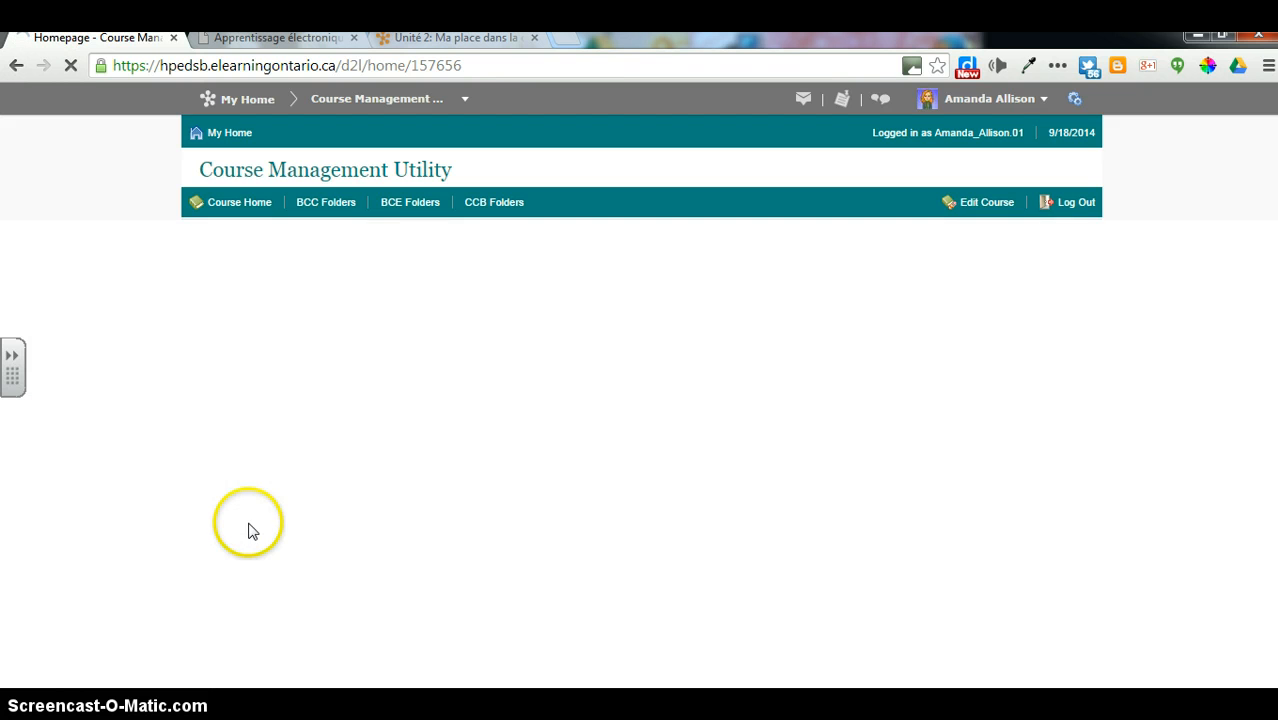
scroll(222, 520, down, 1)
click(80, 639)
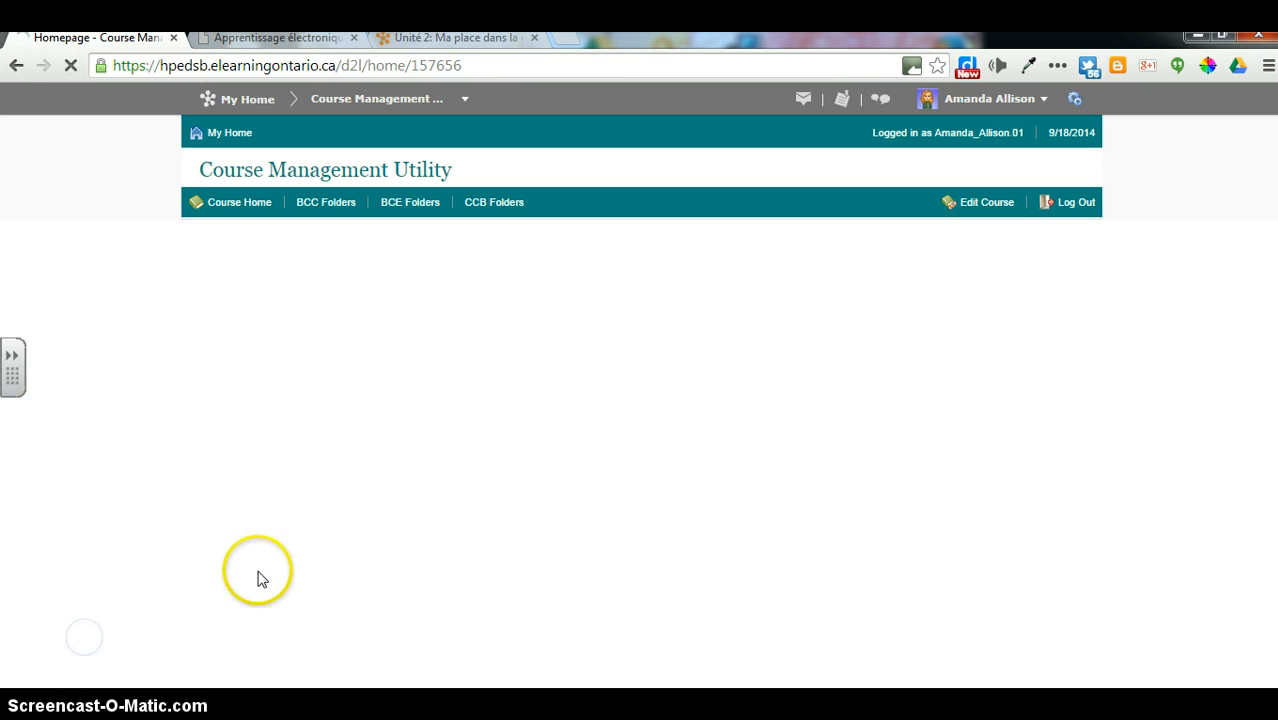
scroll(247, 570, down, 3)
click(16, 66)
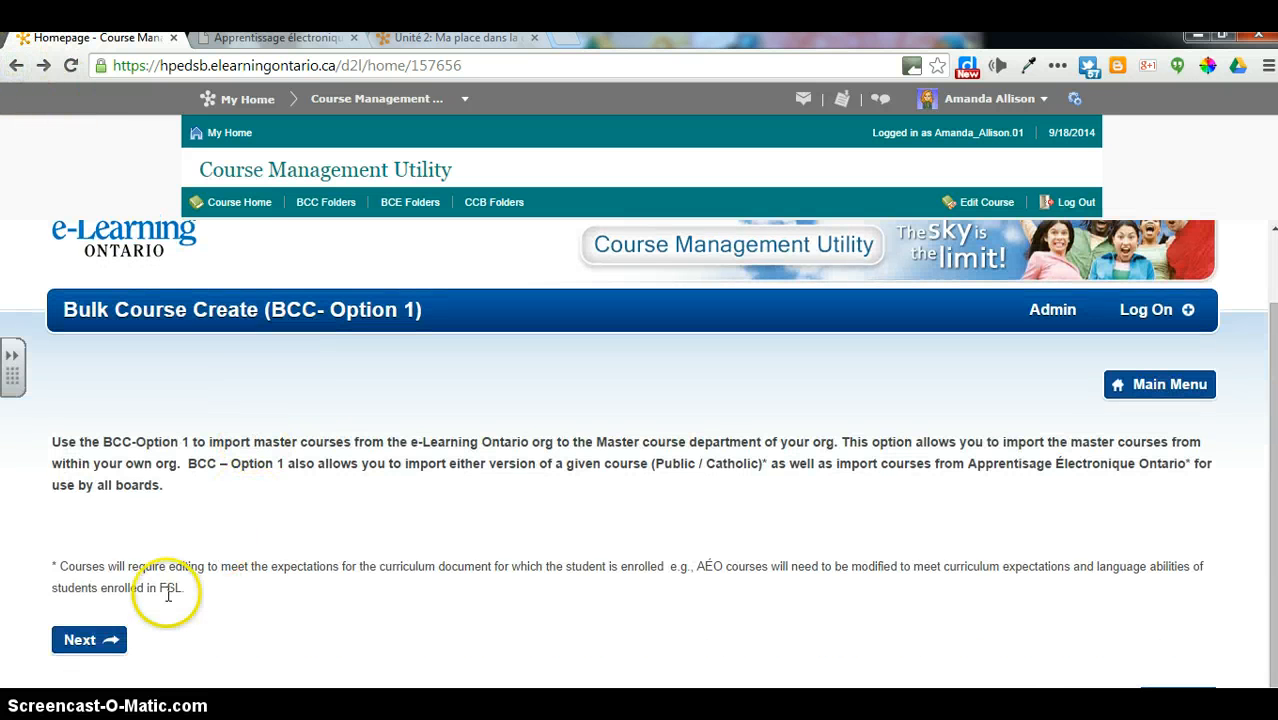
drag(260, 590, 122, 558)
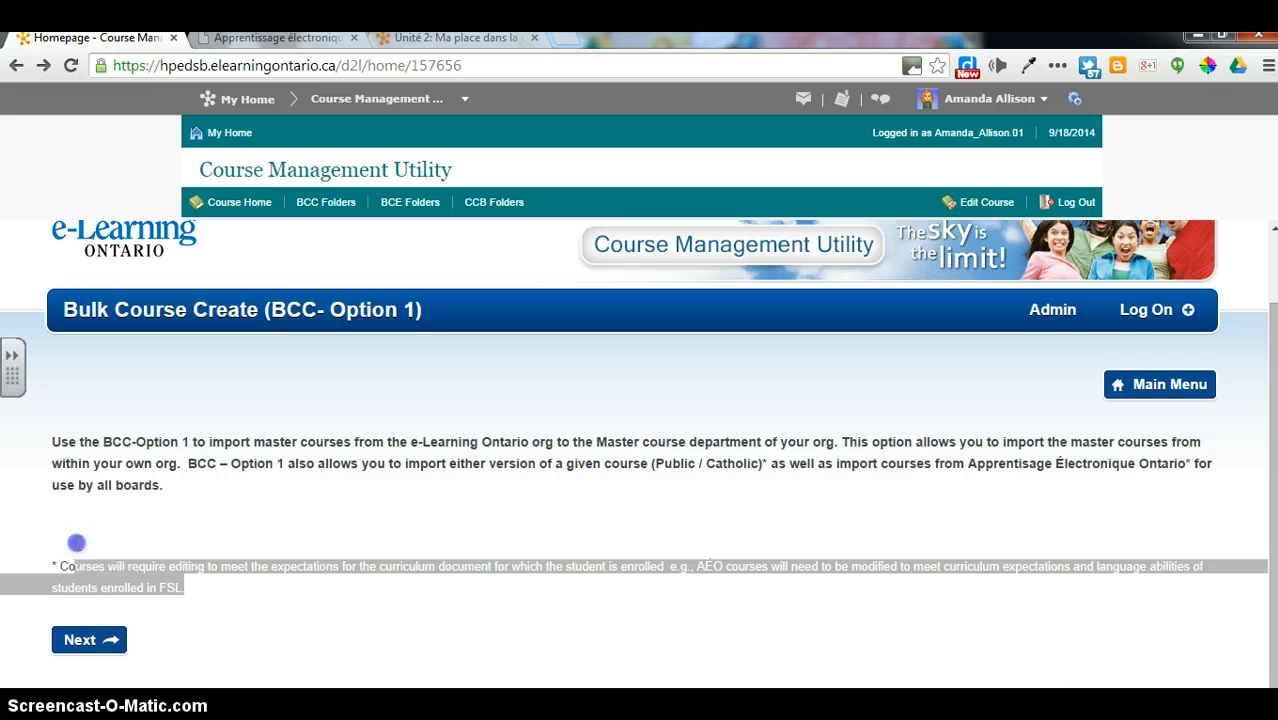
click(588, 607)
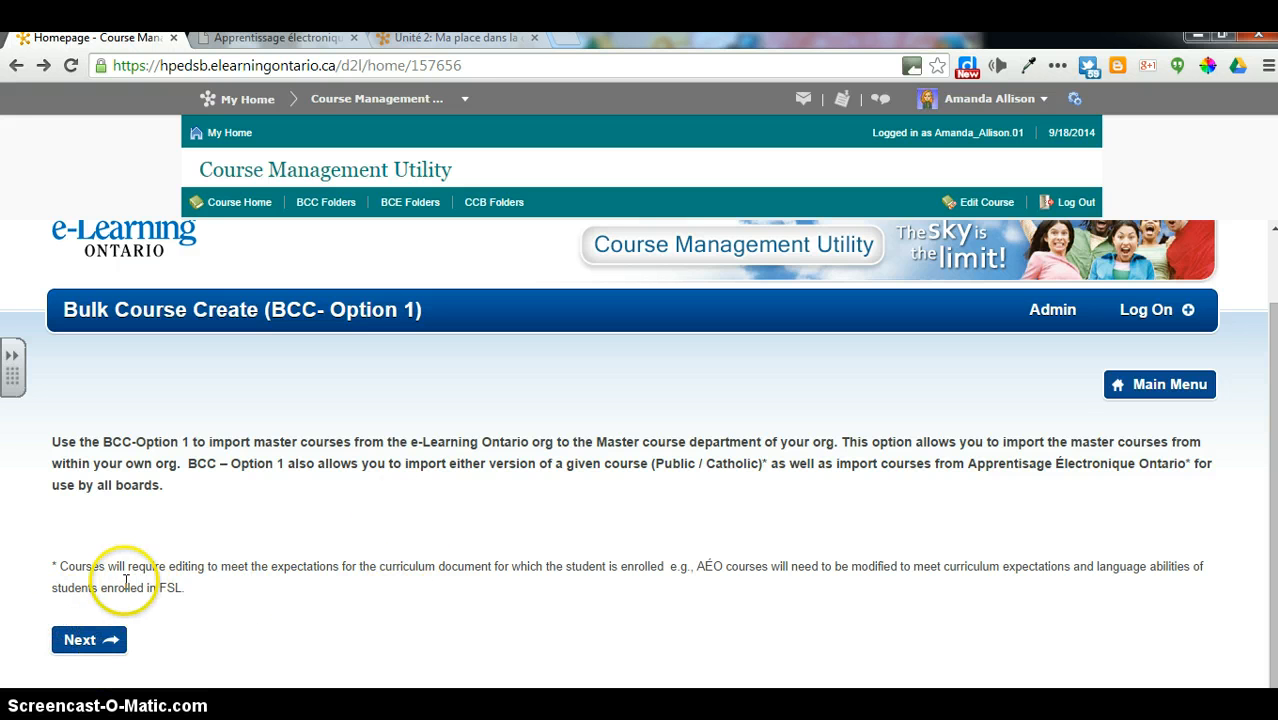
Continue to the course selection page and set the Category to Apprentissage Electronique (AEO).
click(76, 640)
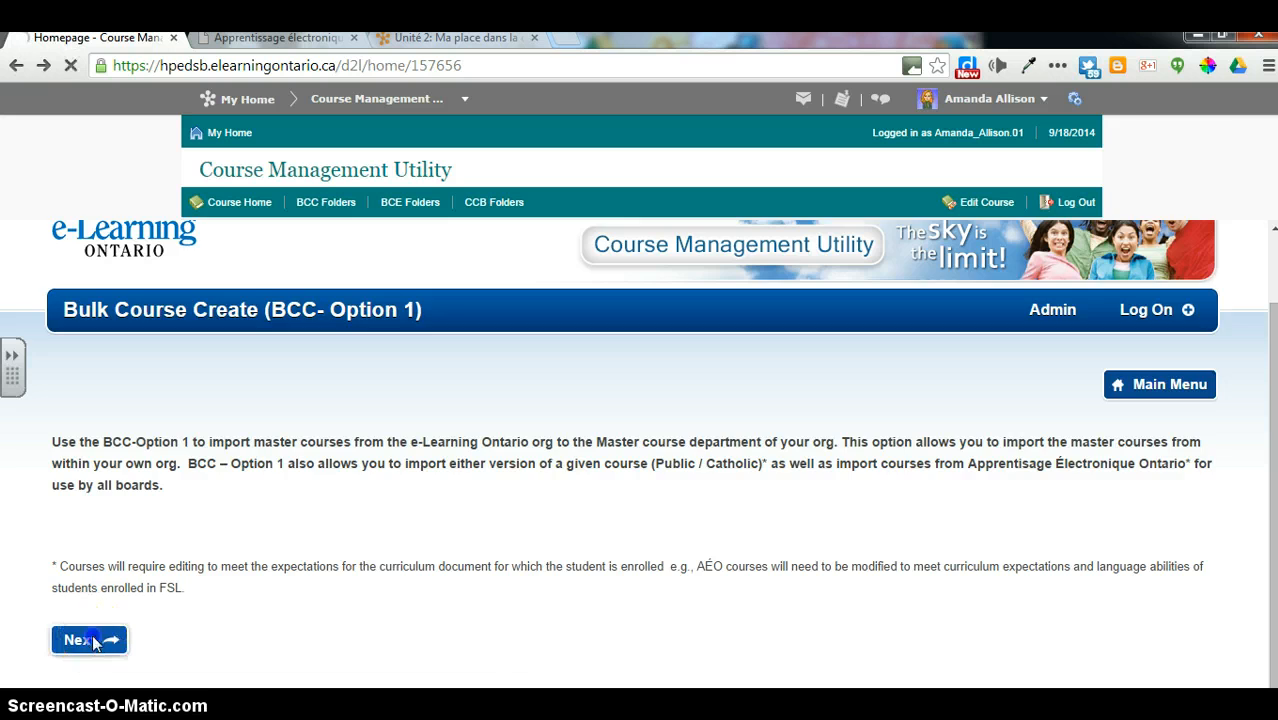
scroll(224, 496, down, 1)
scroll(240, 460, down, 1)
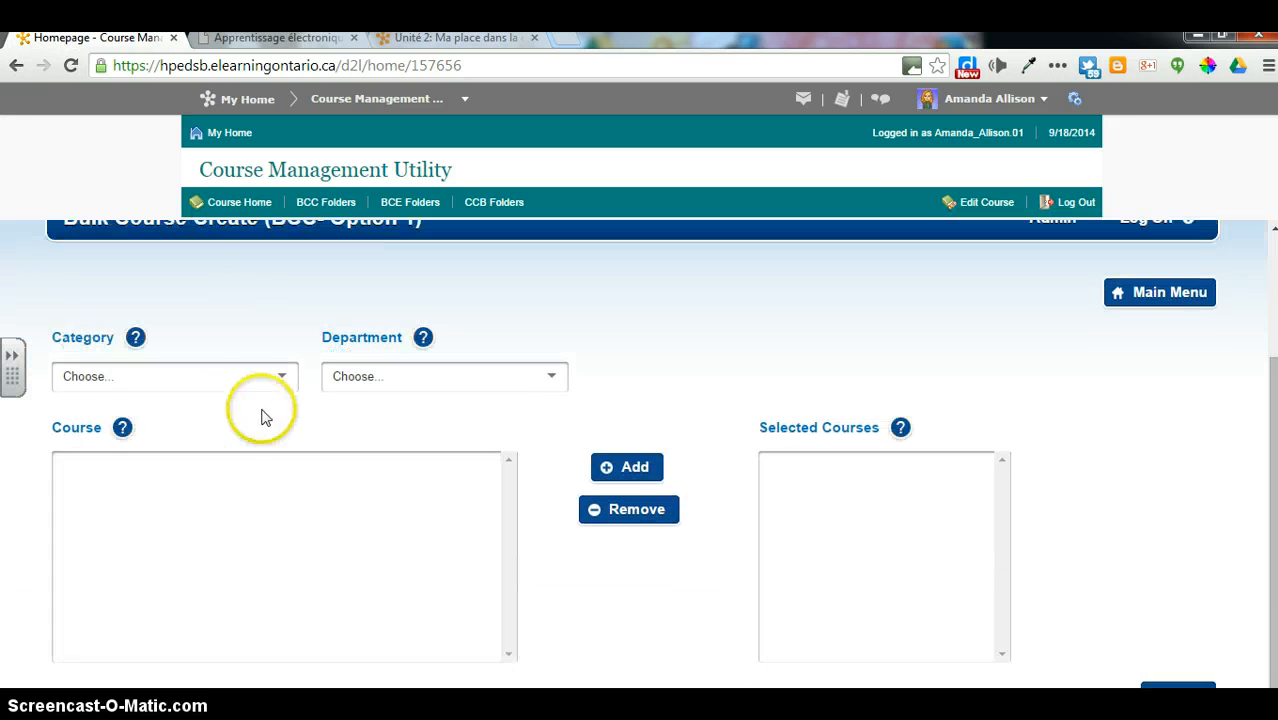
click(264, 386)
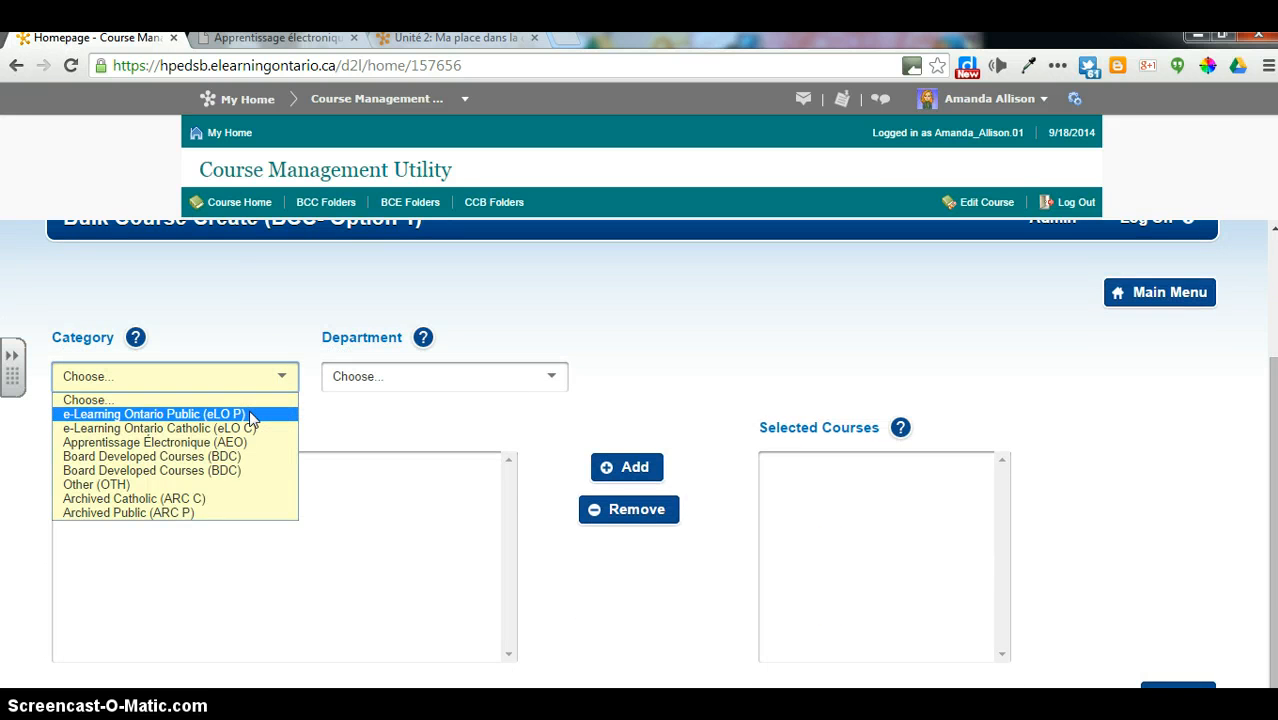
click(253, 445)
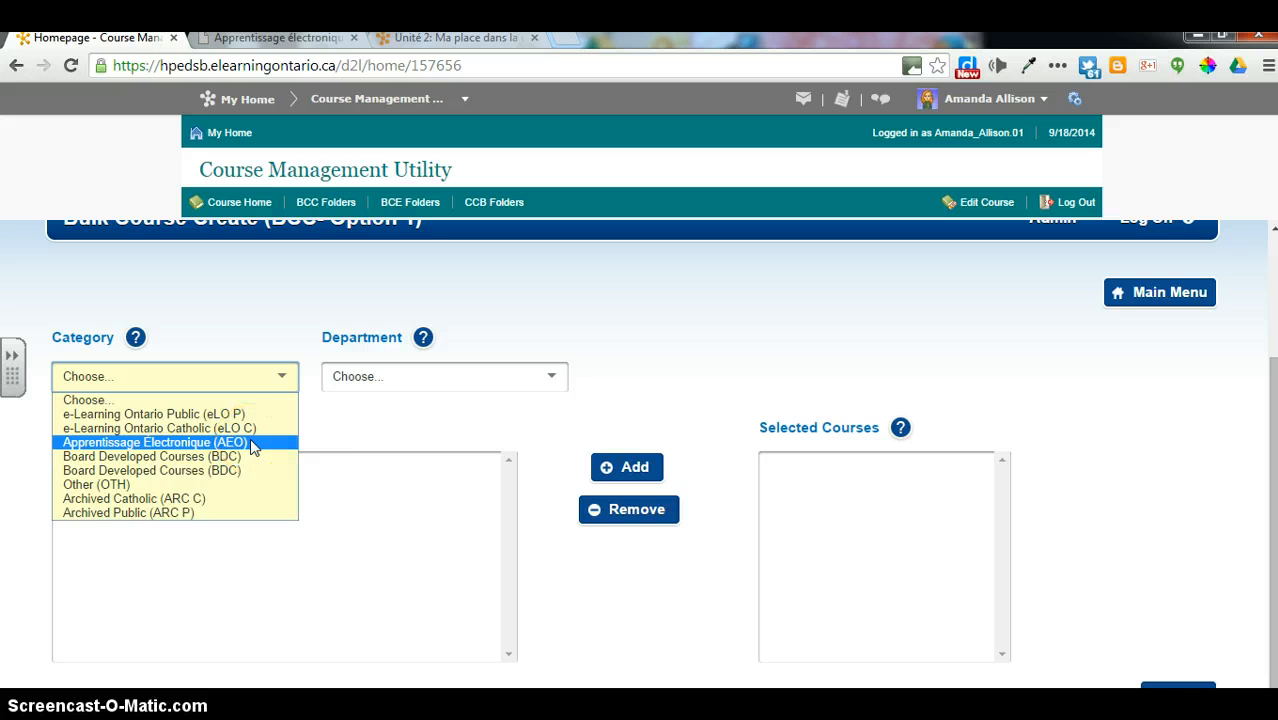
click(253, 443)
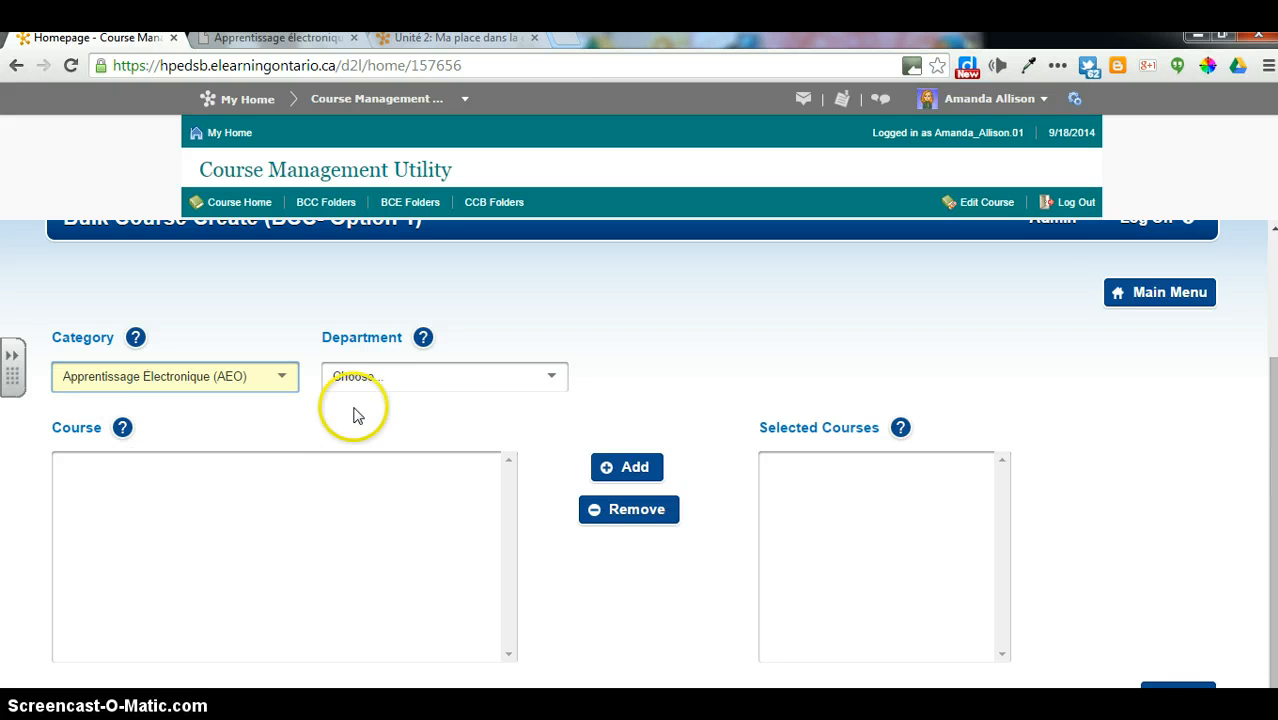
List the AEO courses of the Social Sciences and Humanities (SSH) department and select HSP3M-Intro. to Anthr. Psych. and Socio.
click(430, 378)
scroll(455, 530, down, 2)
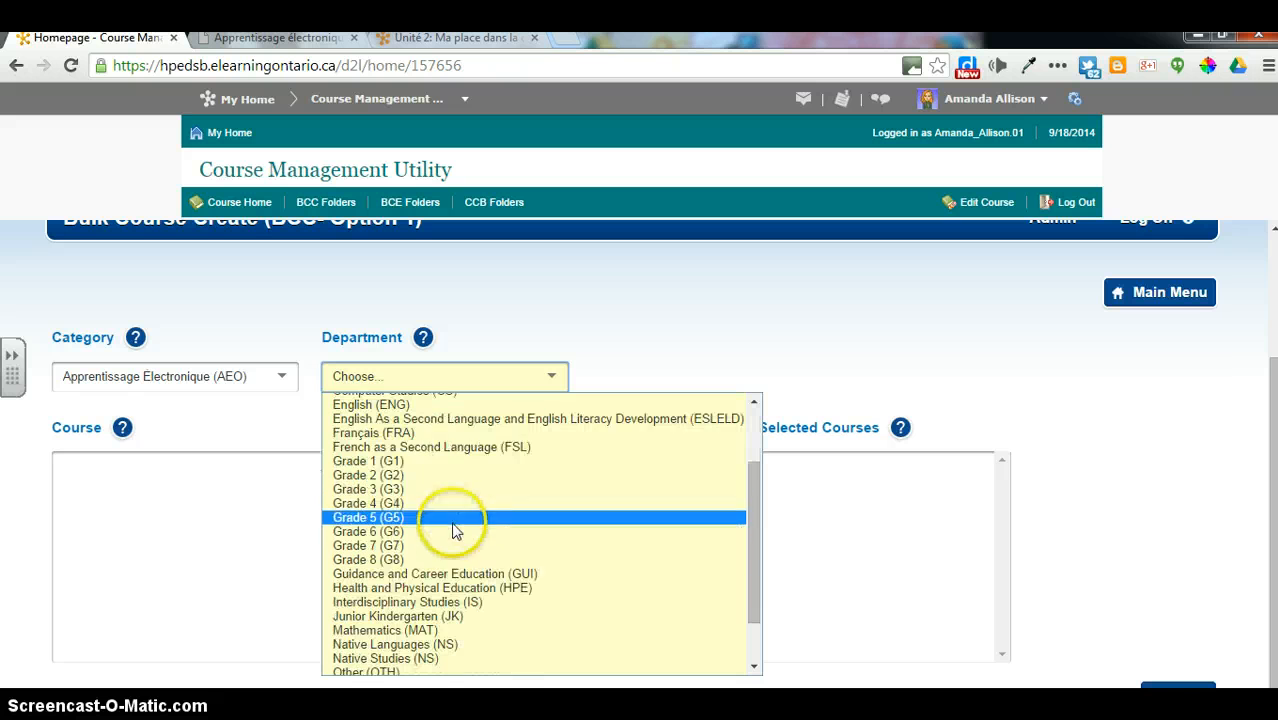
scroll(456, 557, down, 2)
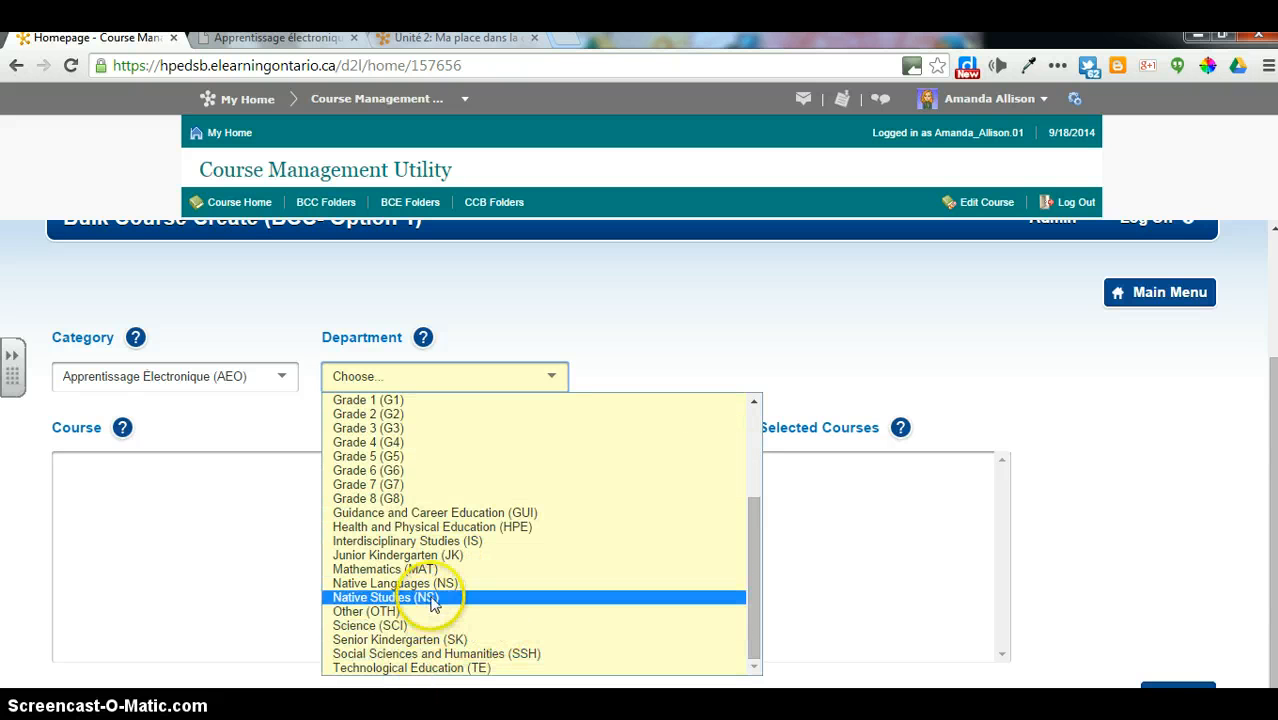
click(434, 653)
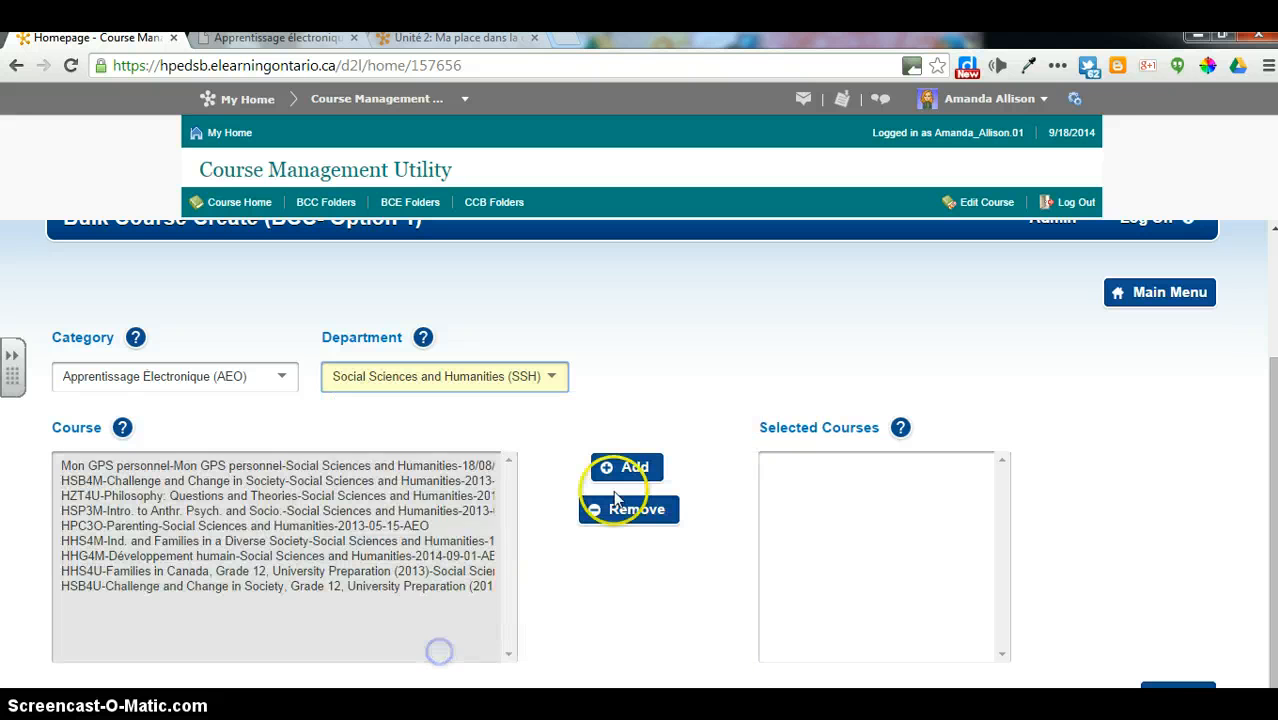
click(597, 621)
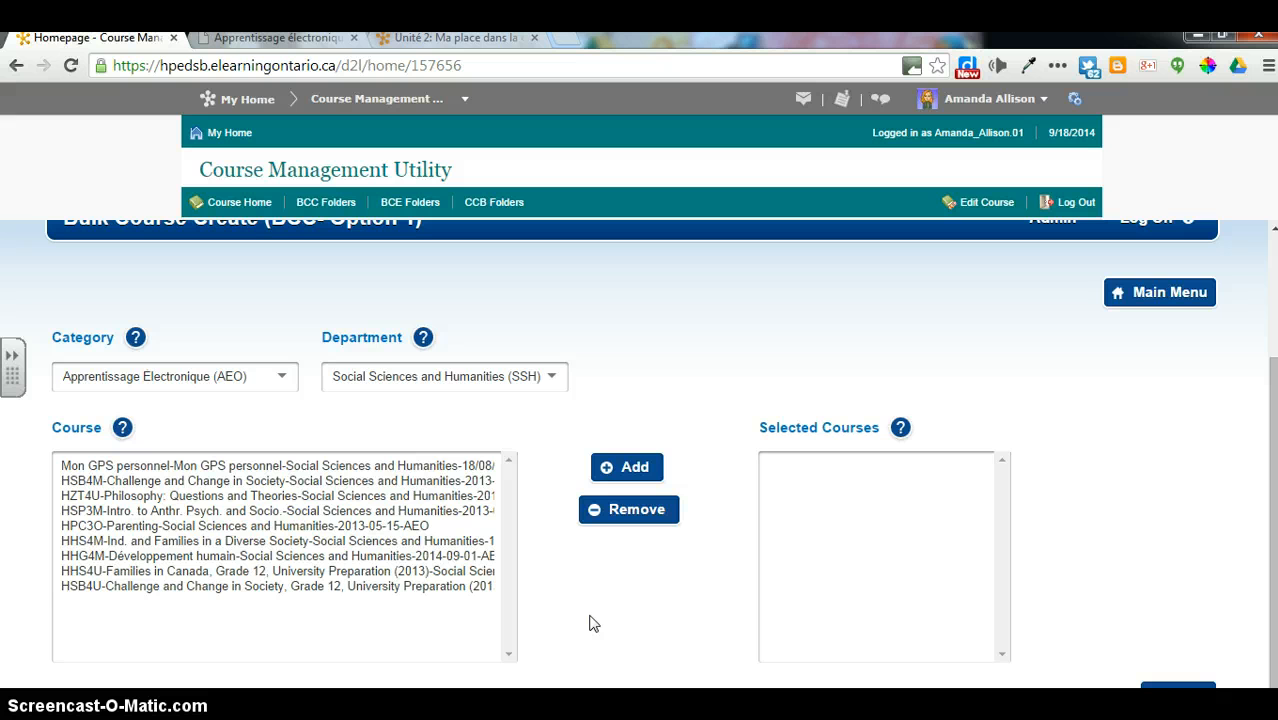
click(437, 622)
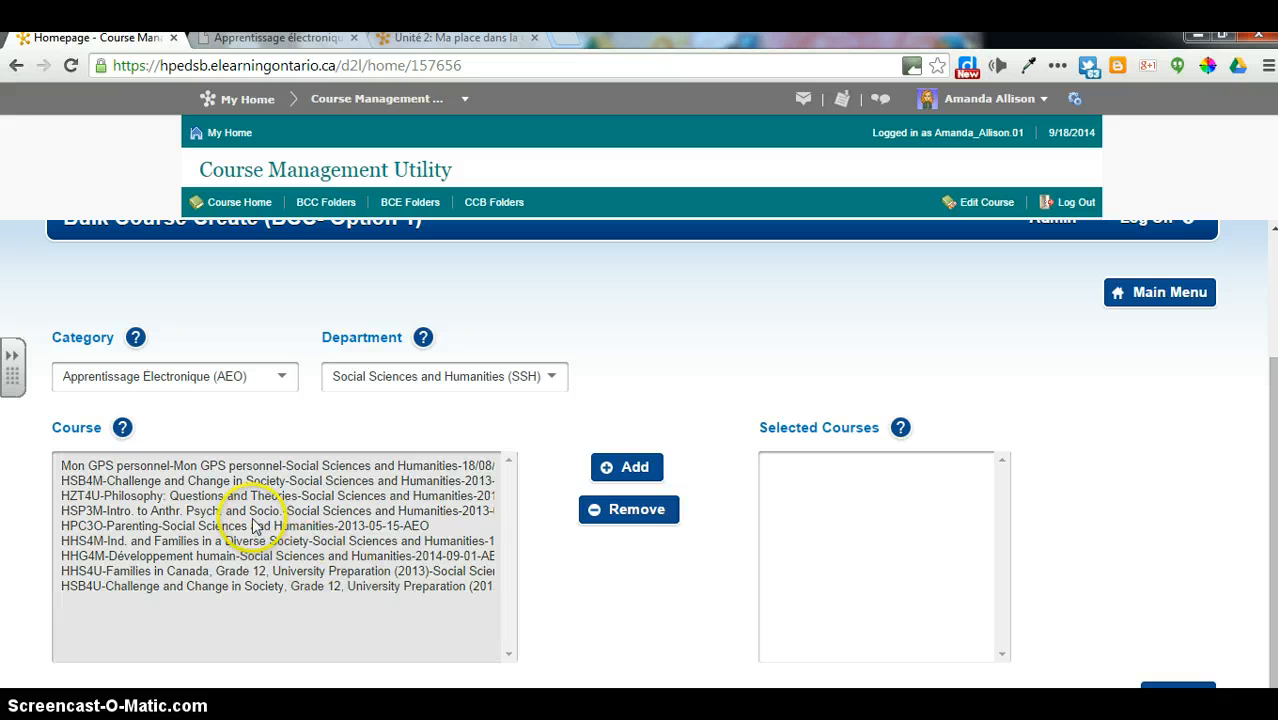
click(253, 513)
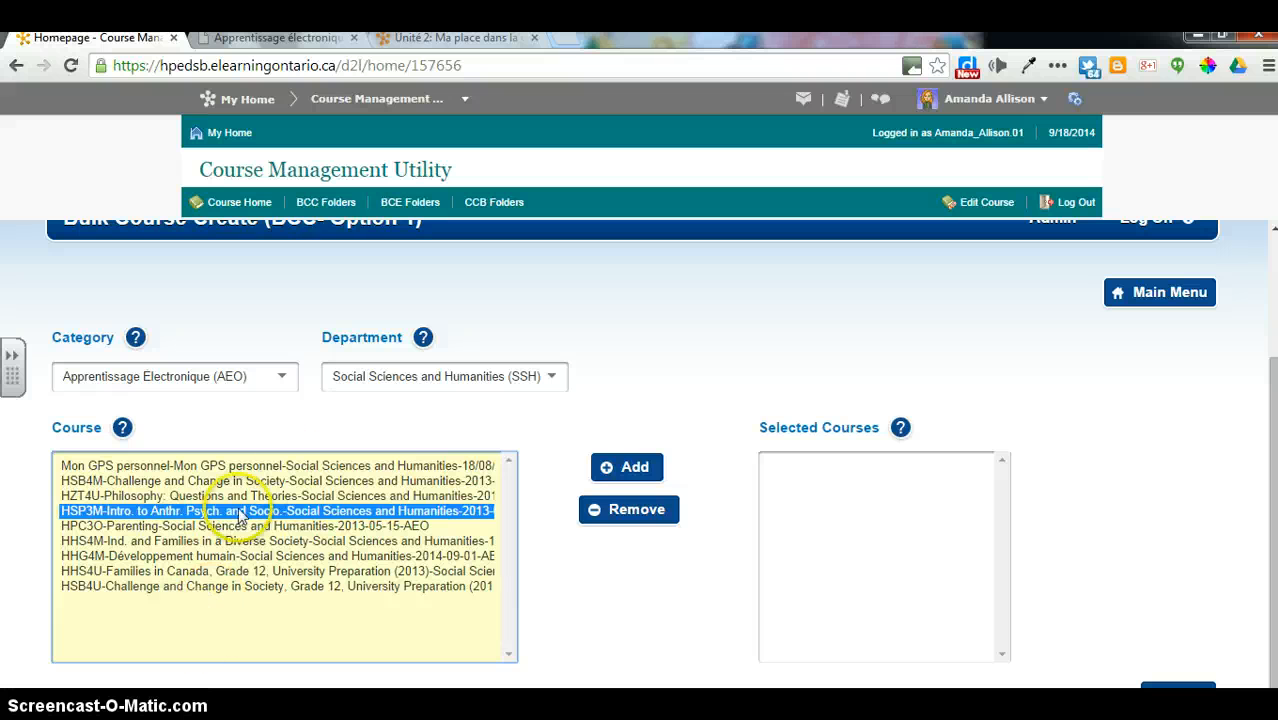
List the AEO courses of the Canadian and World Studies (CWS) department and select CGC1P-Geography of Canada.
click(428, 376)
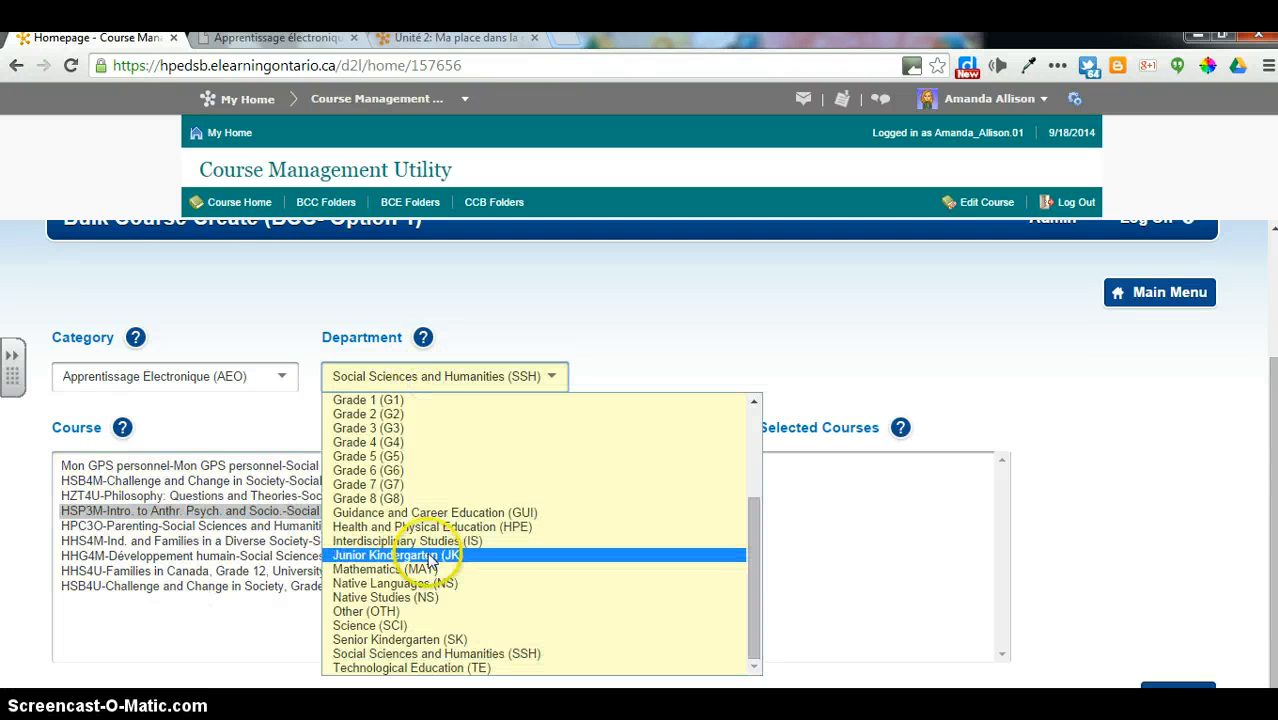
click(405, 612)
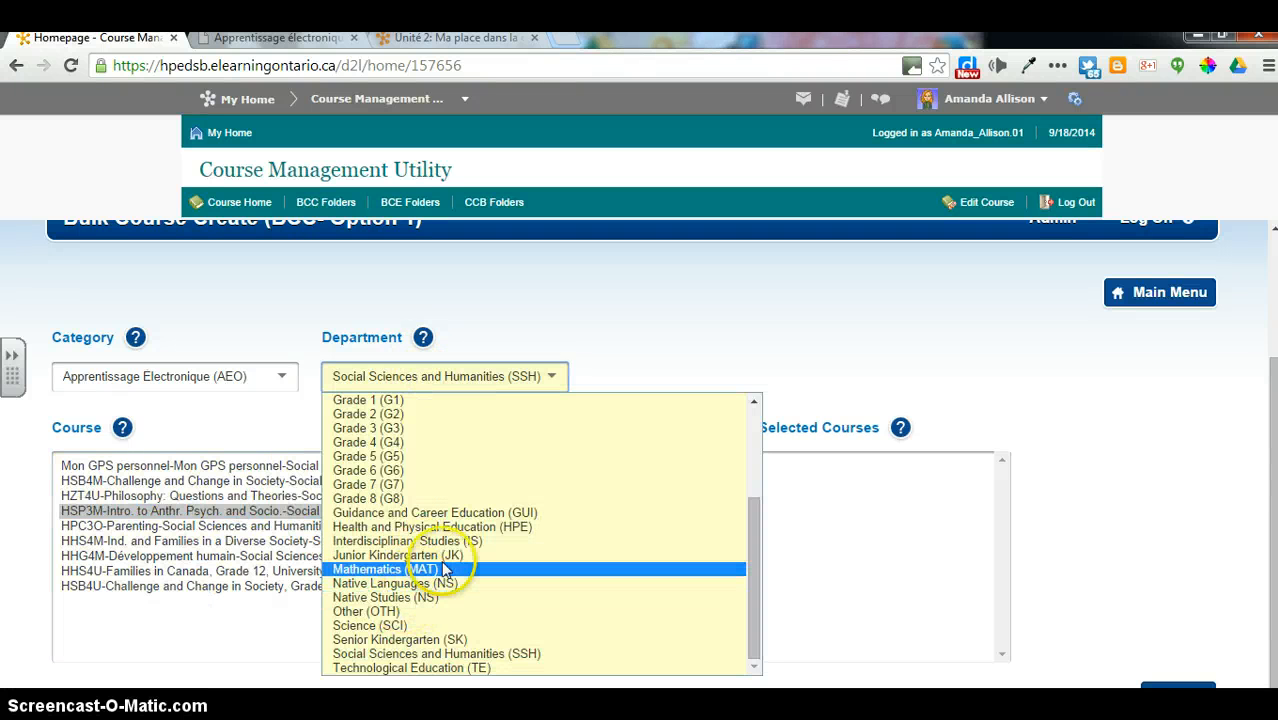
scroll(450, 528, up, 3)
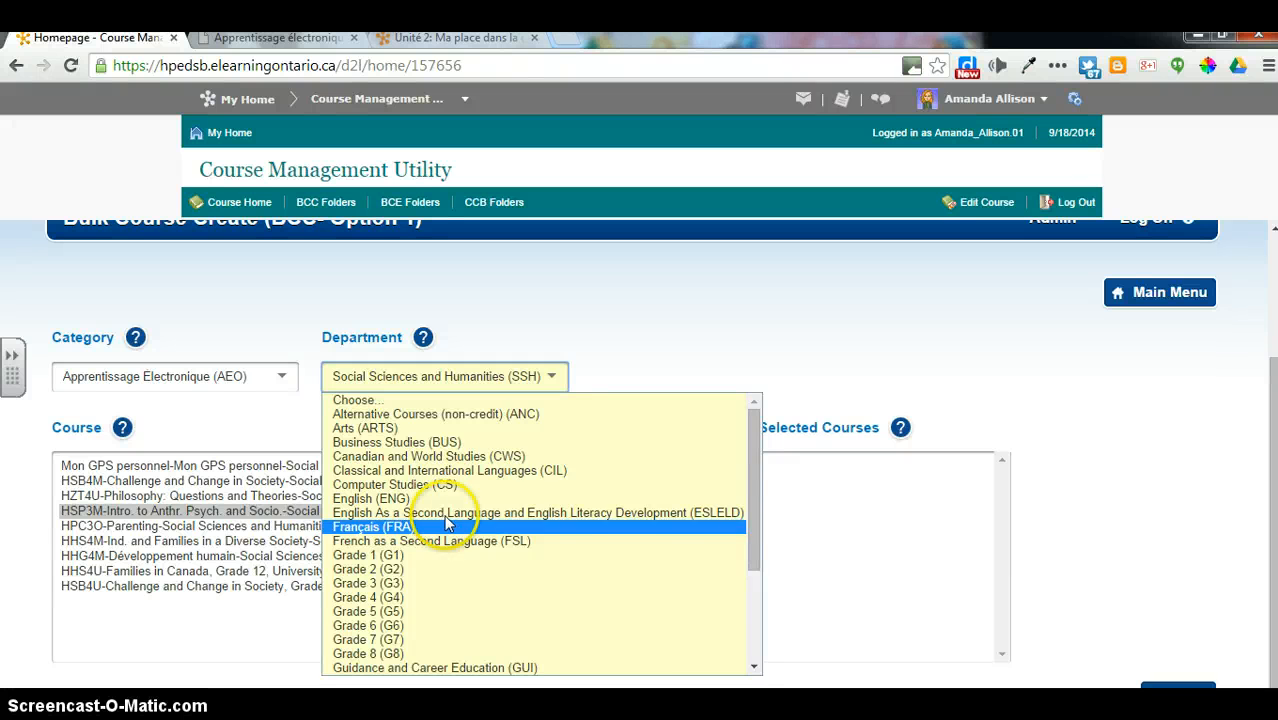
click(447, 459)
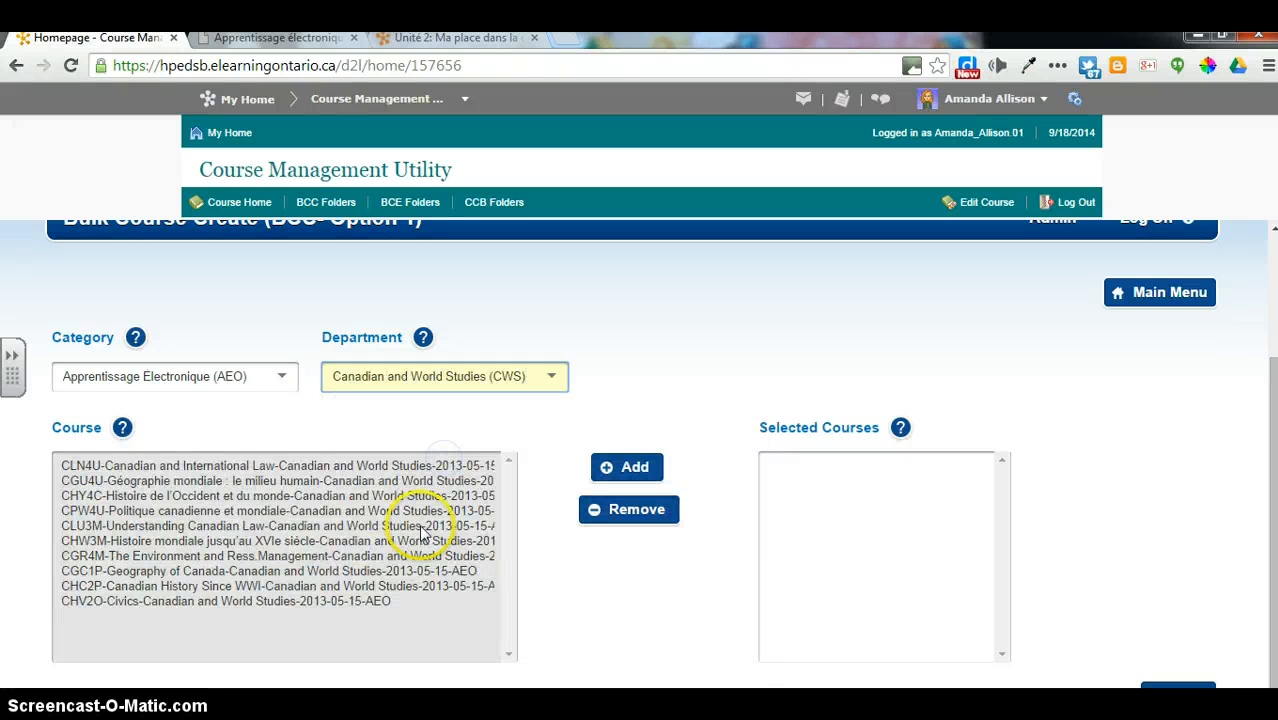
click(106, 574)
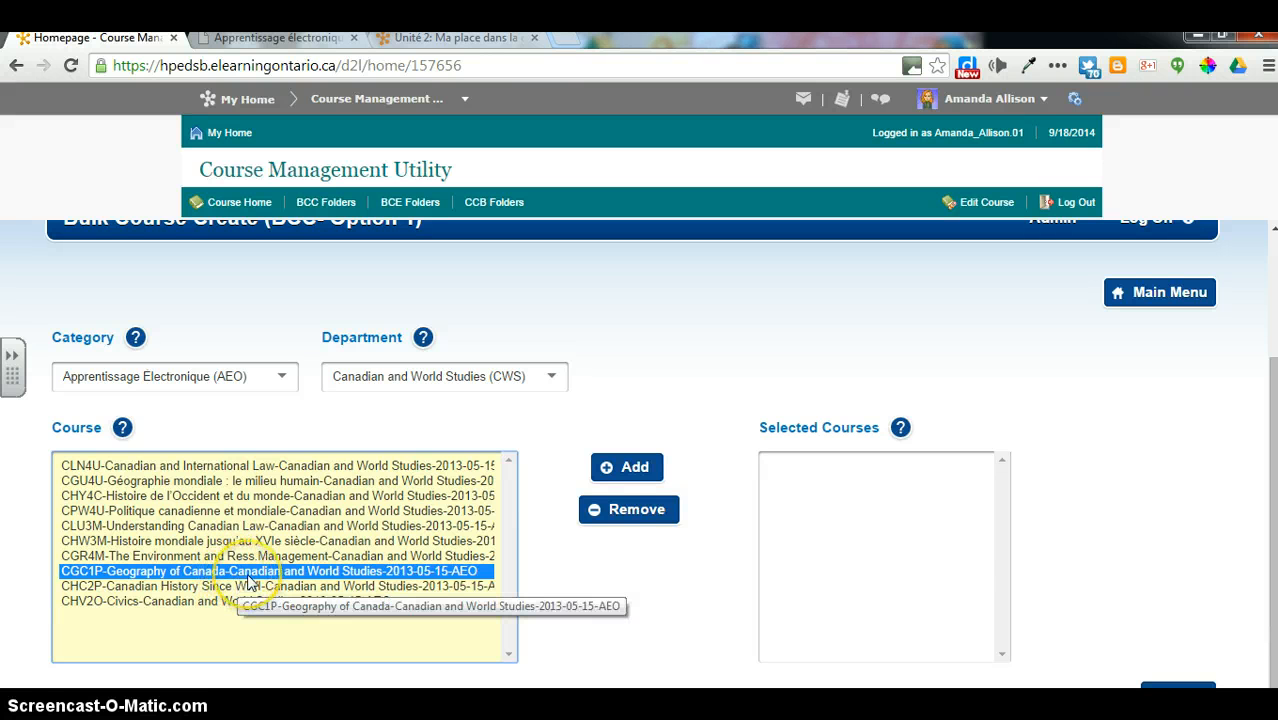
Look through the AEO courses under French as a Second Language (FSL) and Français (FRA), keeping Français as the department.
click(386, 380)
click(401, 540)
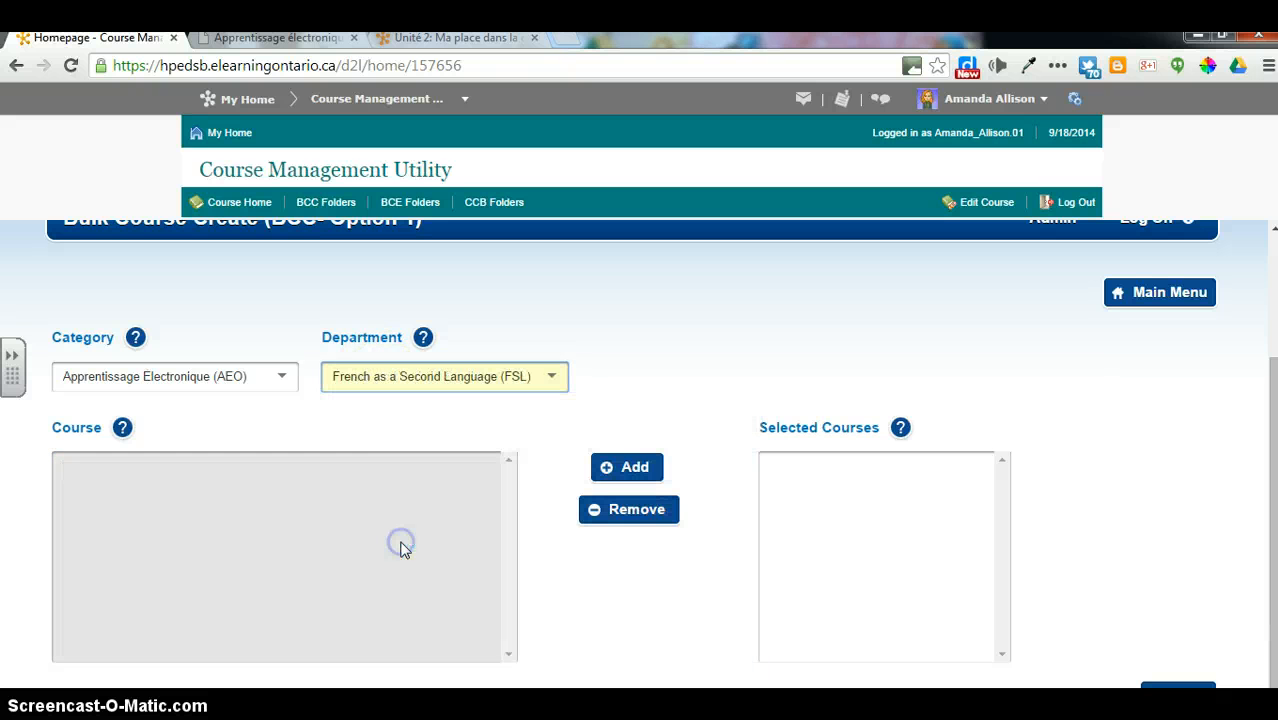
click(432, 382)
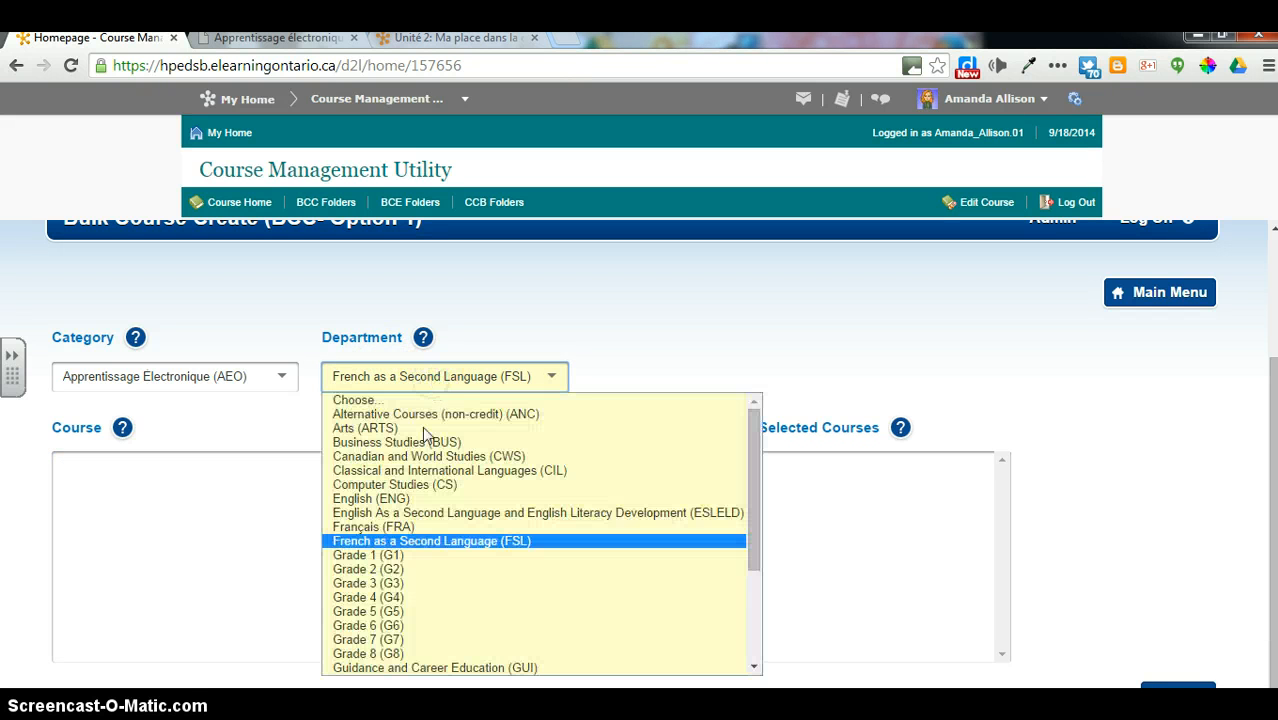
click(390, 526)
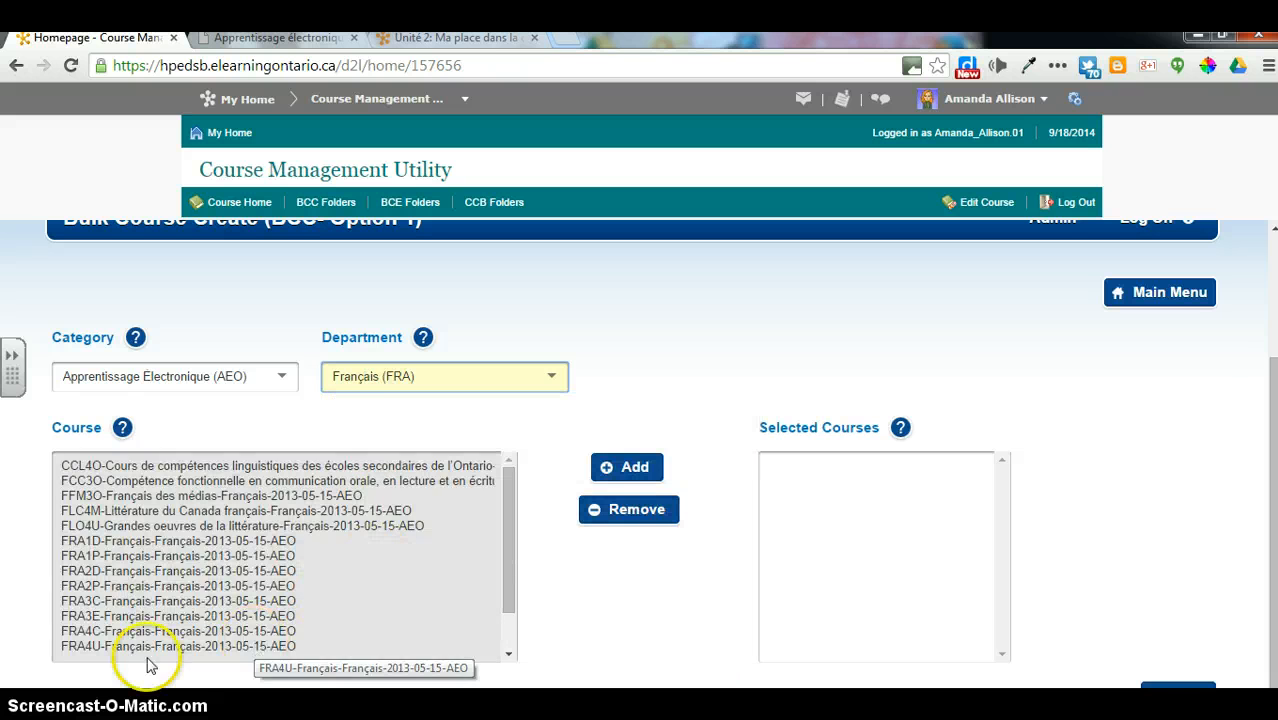
click(512, 572)
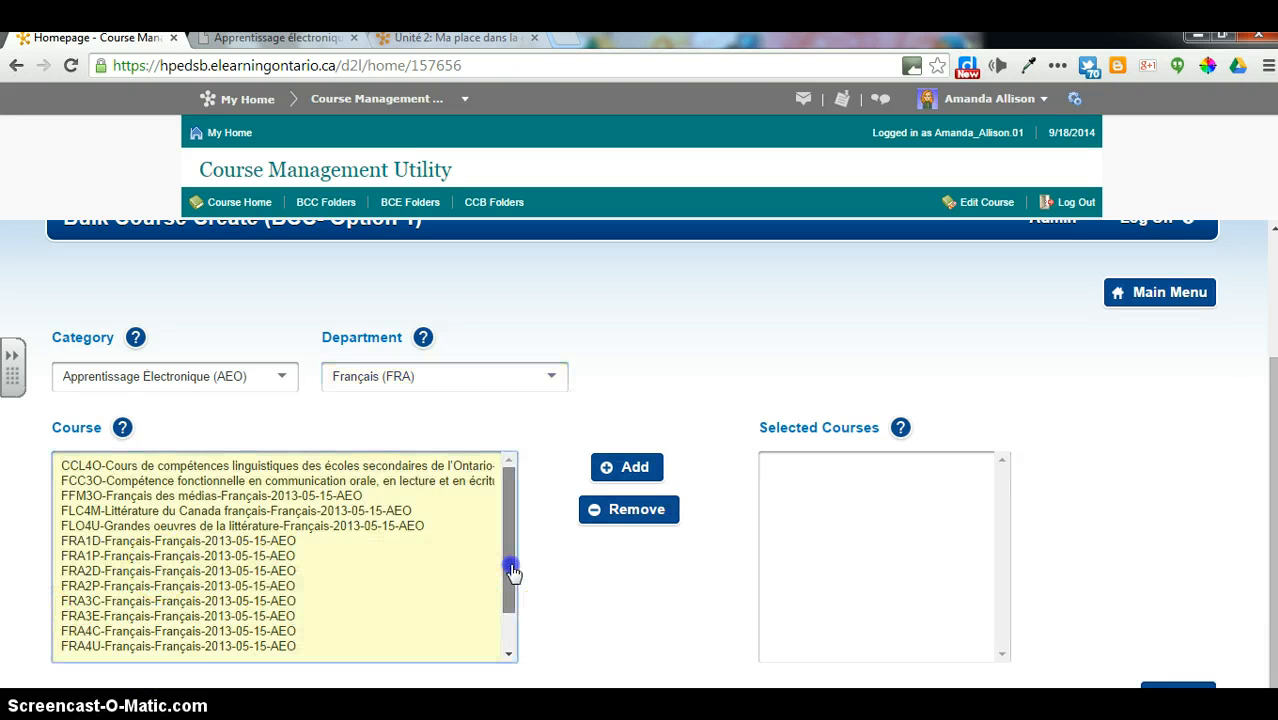
mouse_move(512, 572)
mouse_down()
mouse_move(510, 621)
mouse_move(523, 558)
mouse_up()
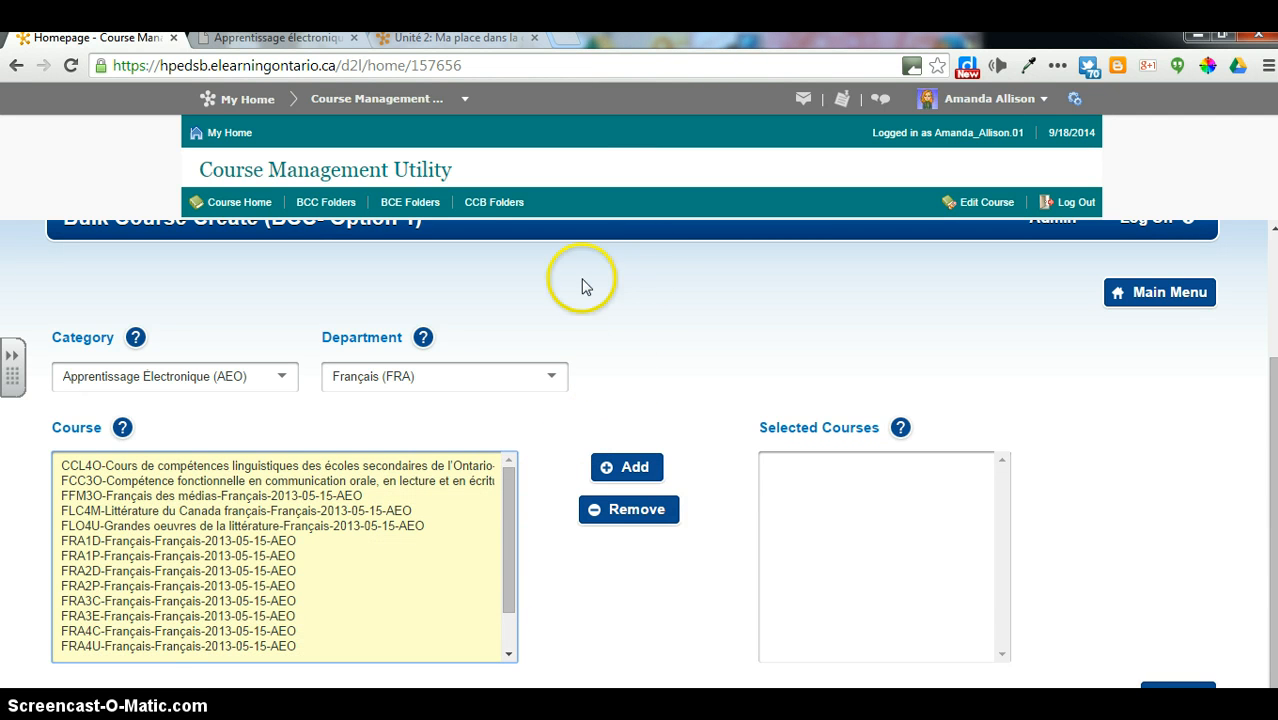
click(456, 381)
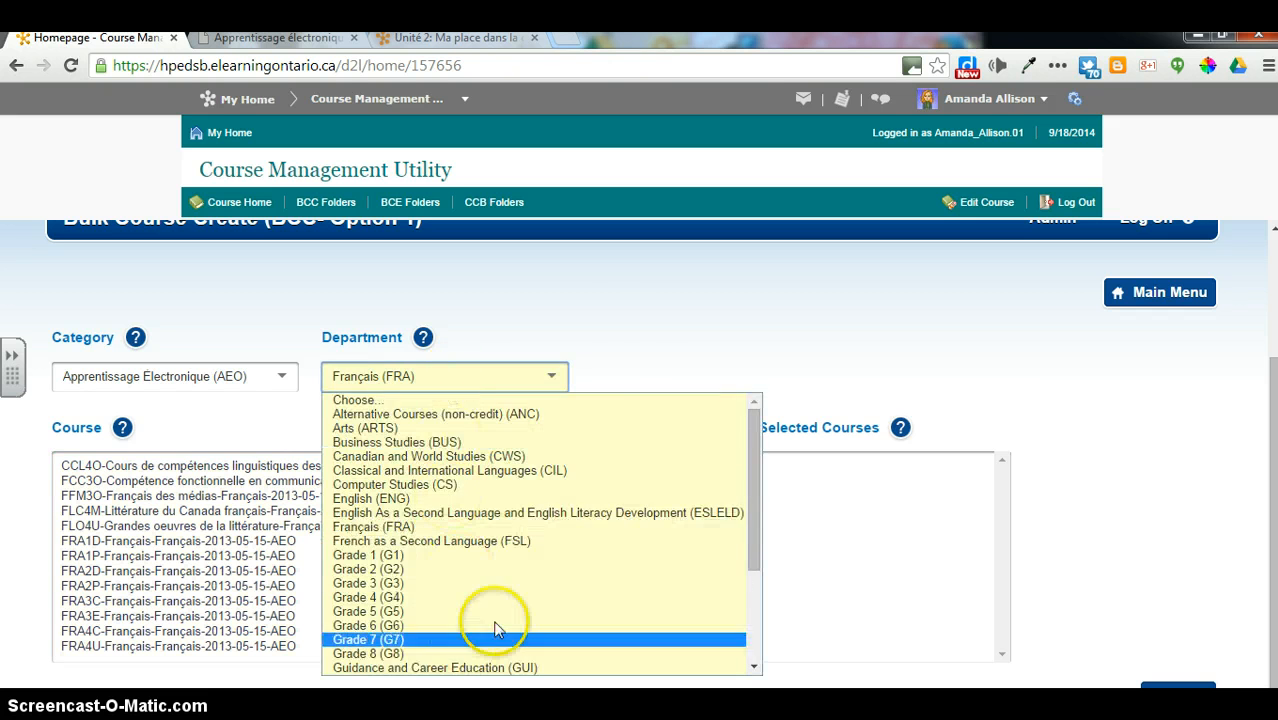
click(627, 319)
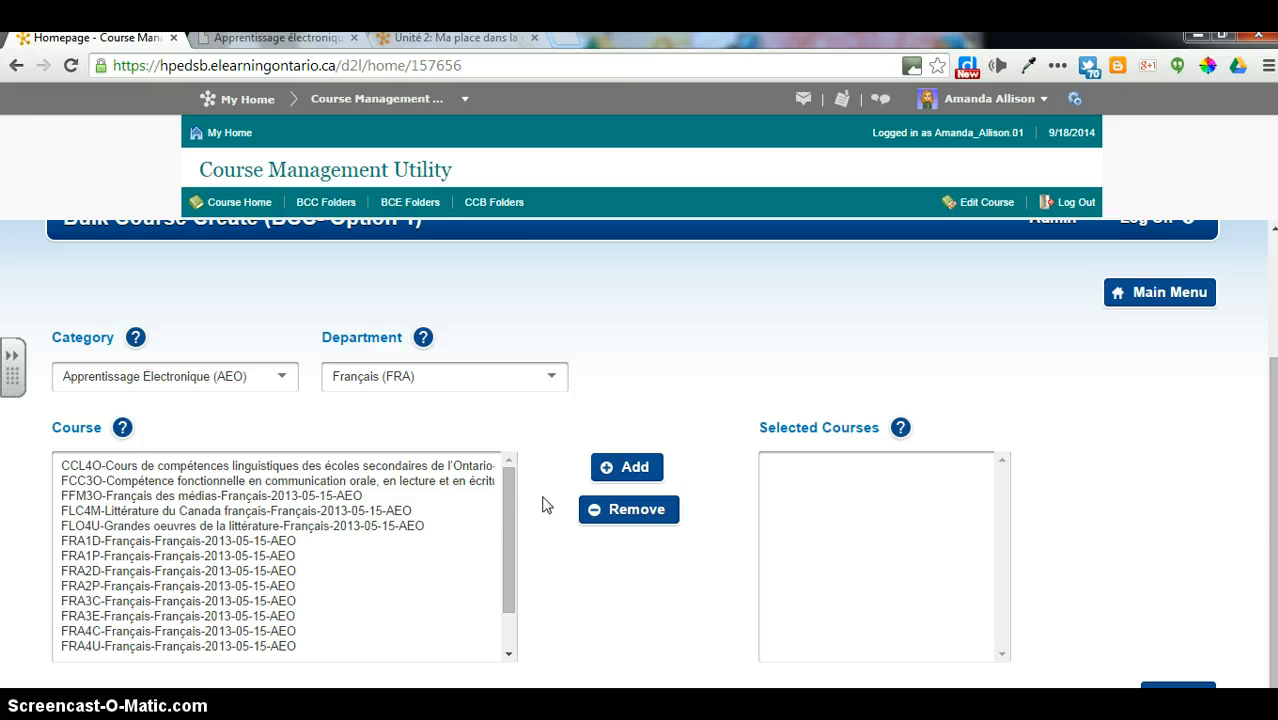
Go back to My Home, expand the My Courses list and open the CGC1P-Geography of Canada-2013-05-15 course.
click(248, 99)
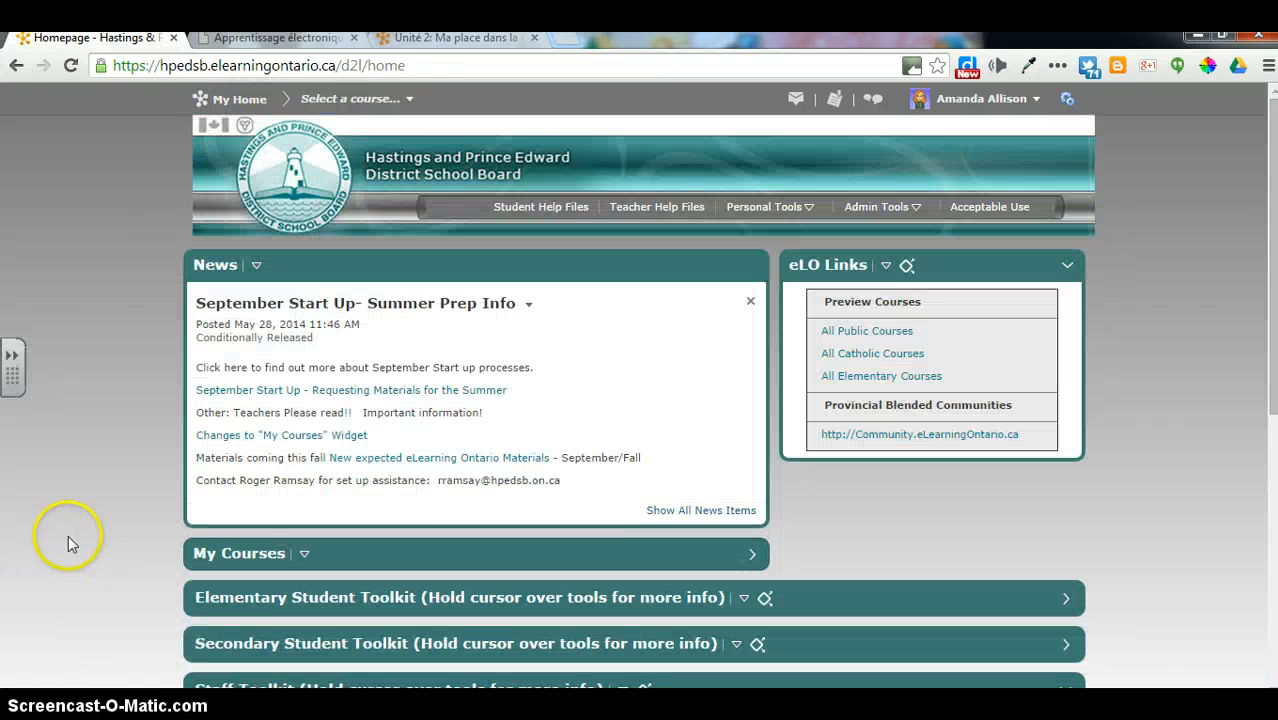
click(750, 554)
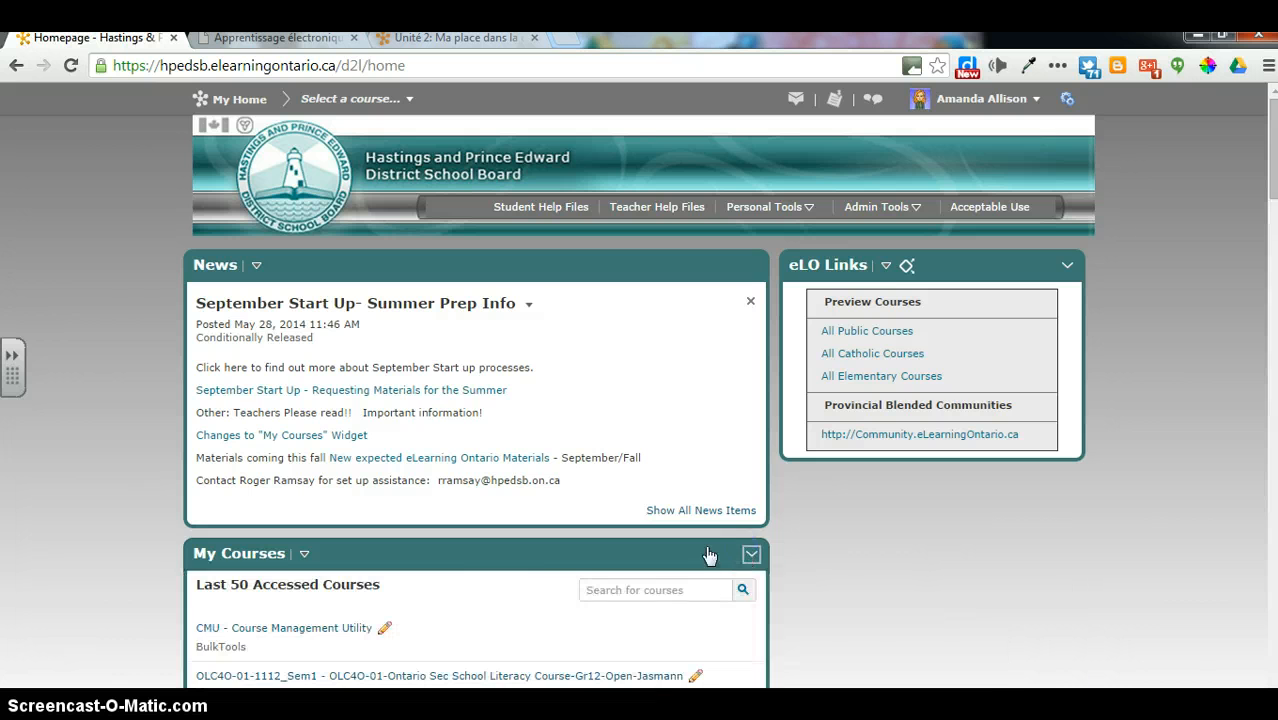
click(245, 662)
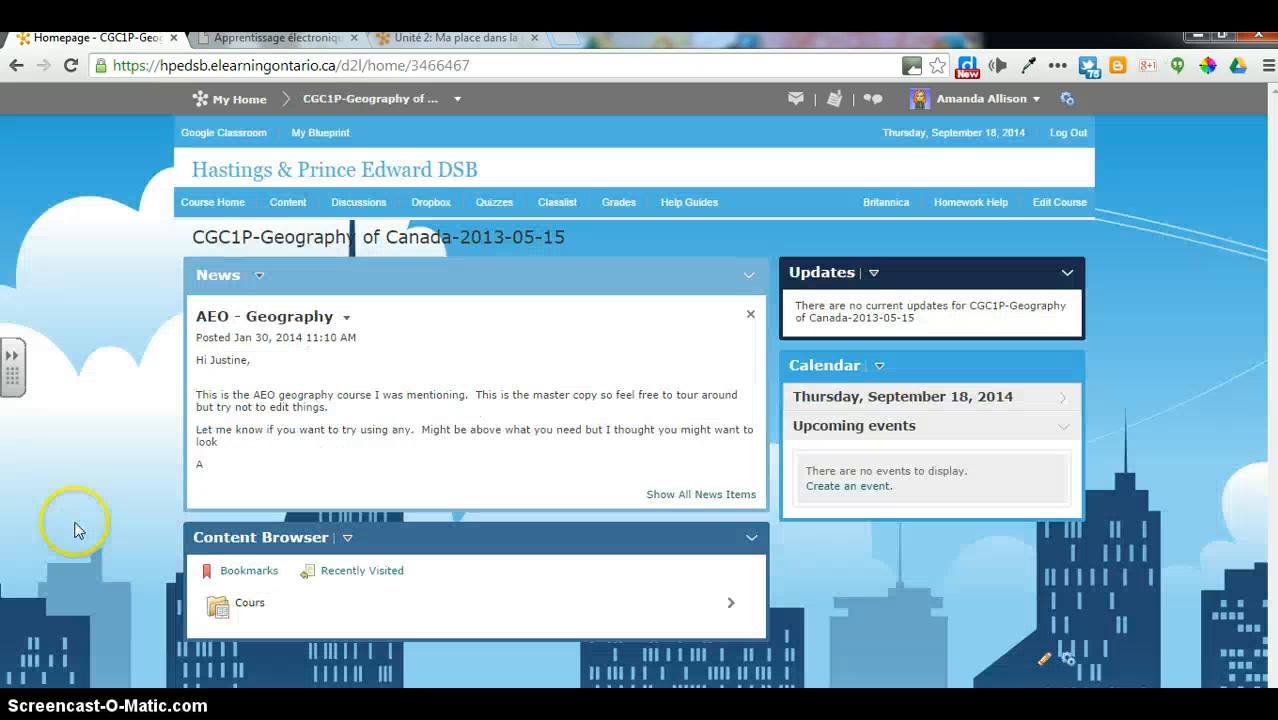
click(193, 435)
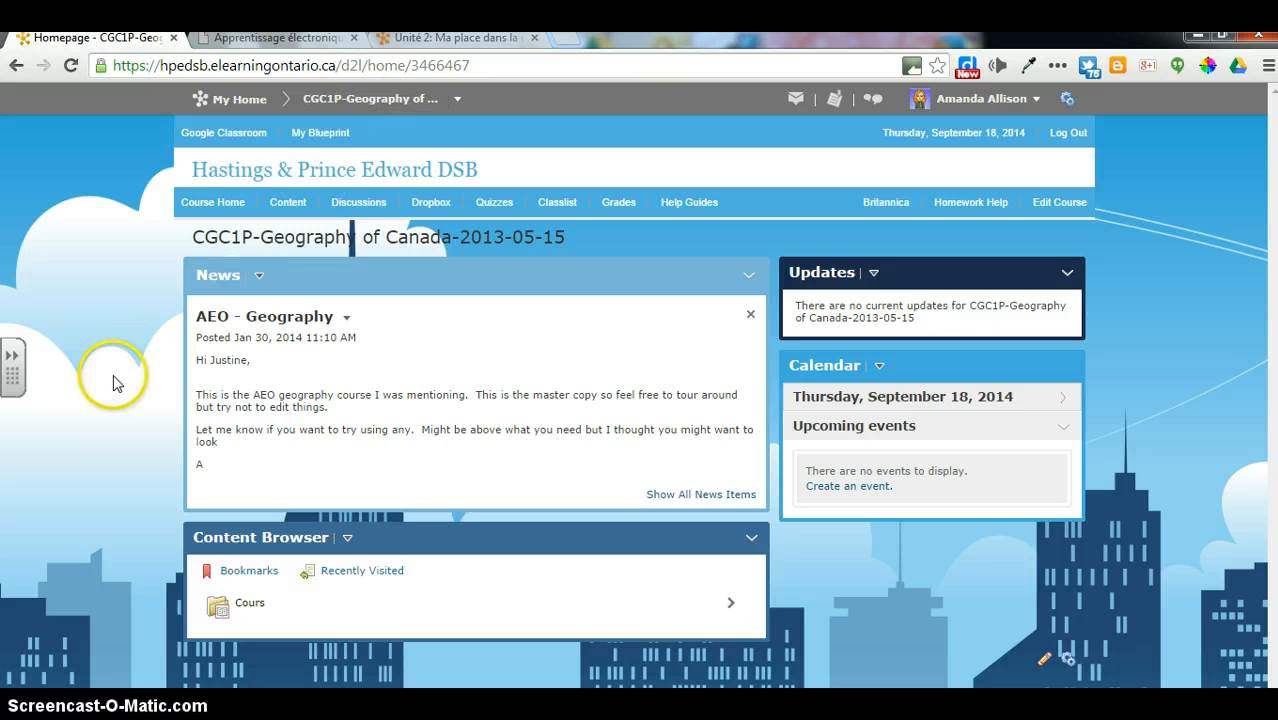
Open the course content and look through the lessons of Unité 3 - Principes de géographie du Canada.
click(287, 202)
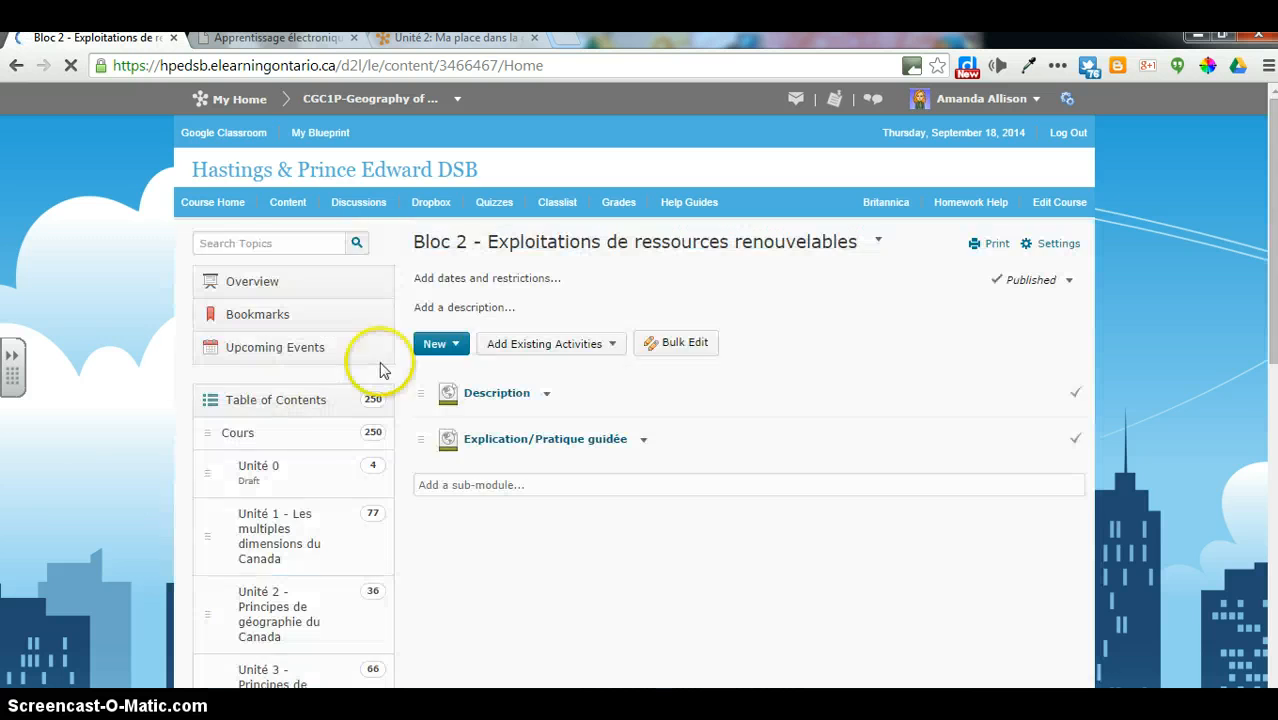
scroll(90, 510, down, 2)
scroll(118, 503, down, 1)
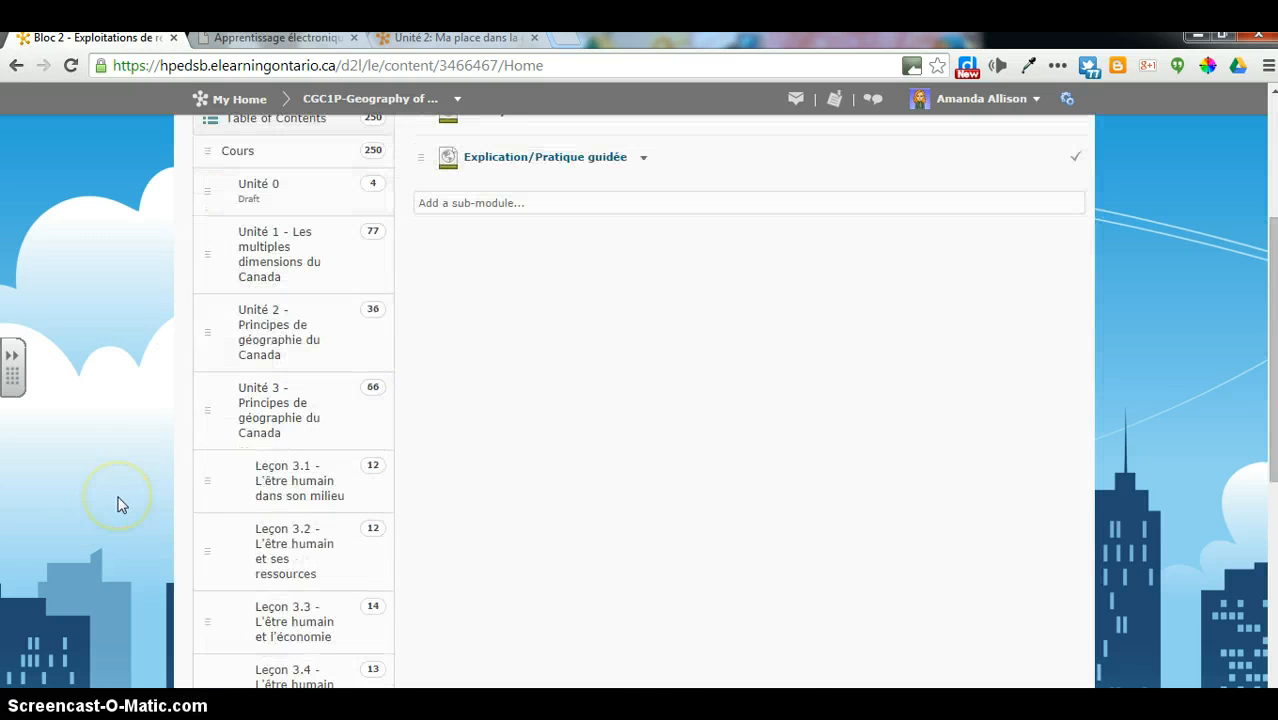
click(230, 425)
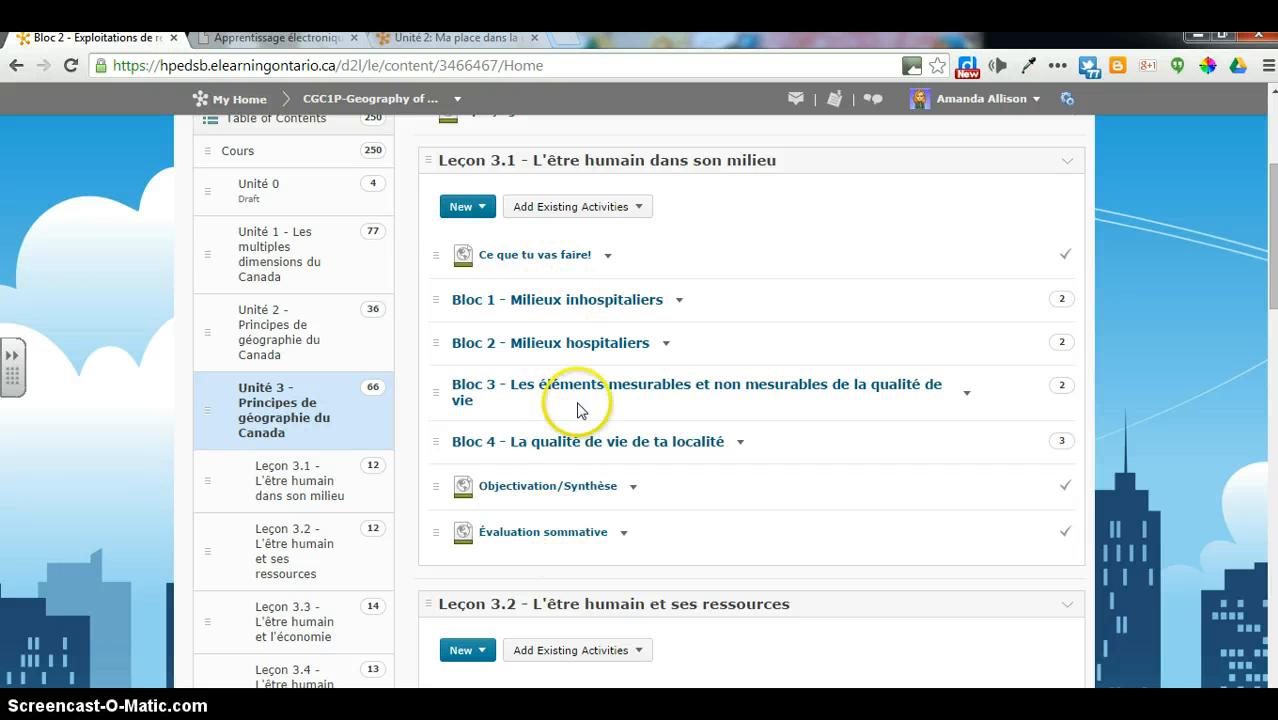
scroll(322, 553, down, 2)
scroll(322, 553, down, 2)
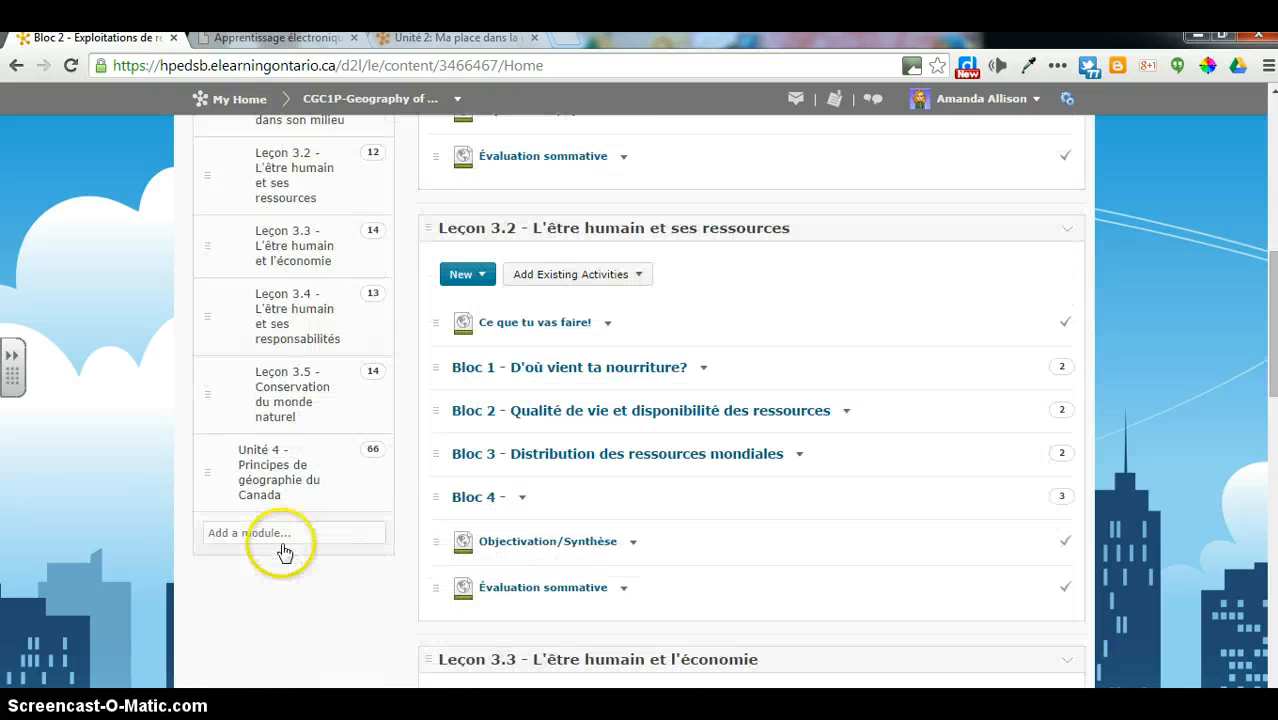
Show Unité 4 - Principes de géographie du Canada and look through its lessons as far as Leçon 4.3.
click(288, 490)
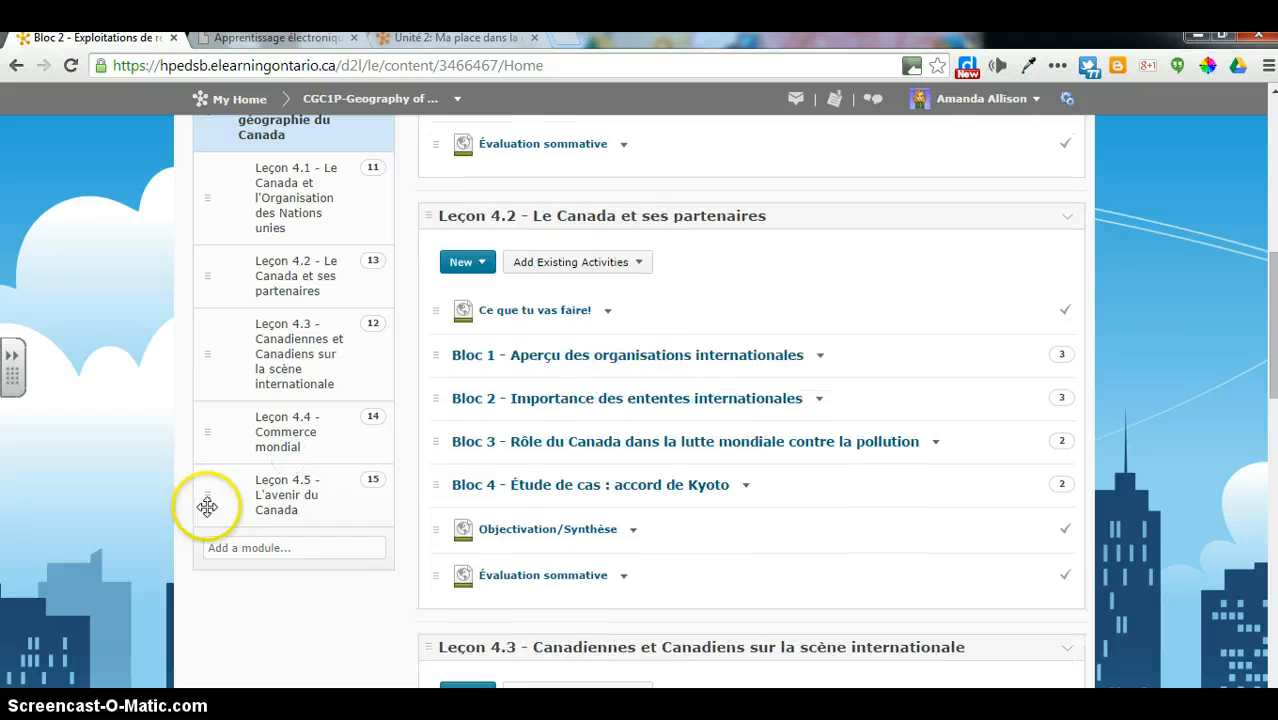
scroll(207, 507, up, 1)
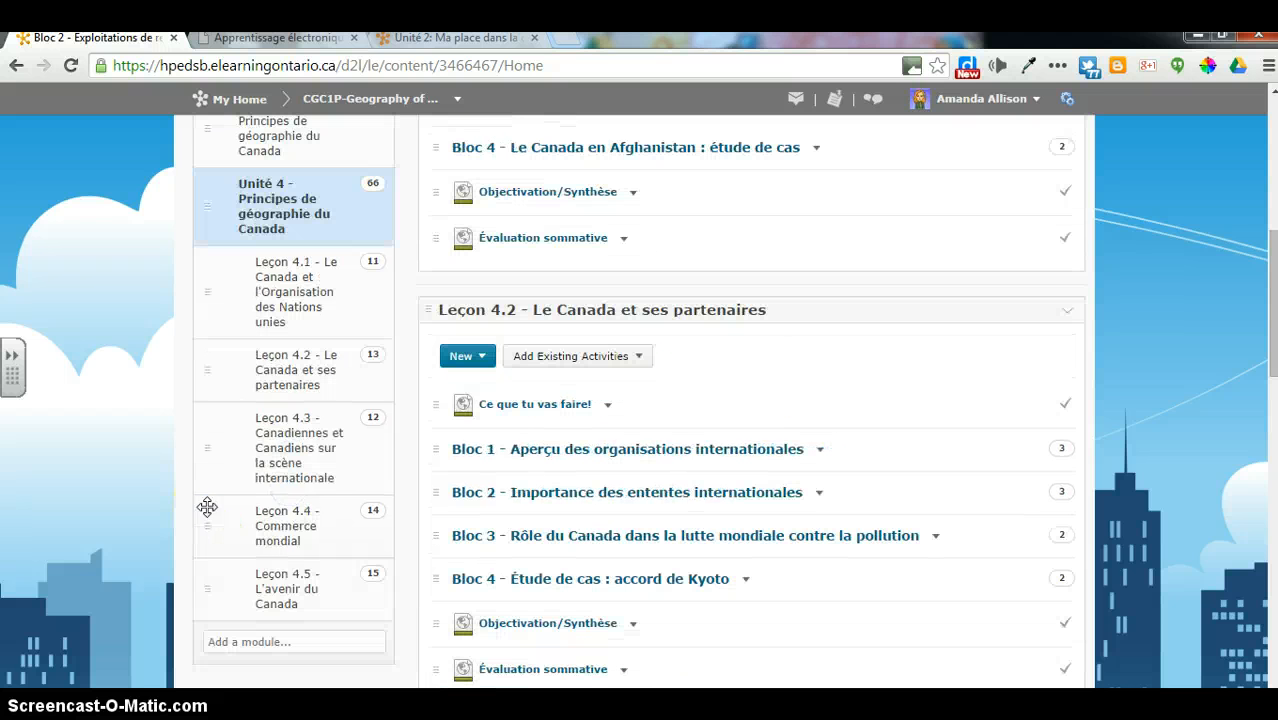
scroll(207, 507, up, 1)
scroll(207, 507, down, 7)
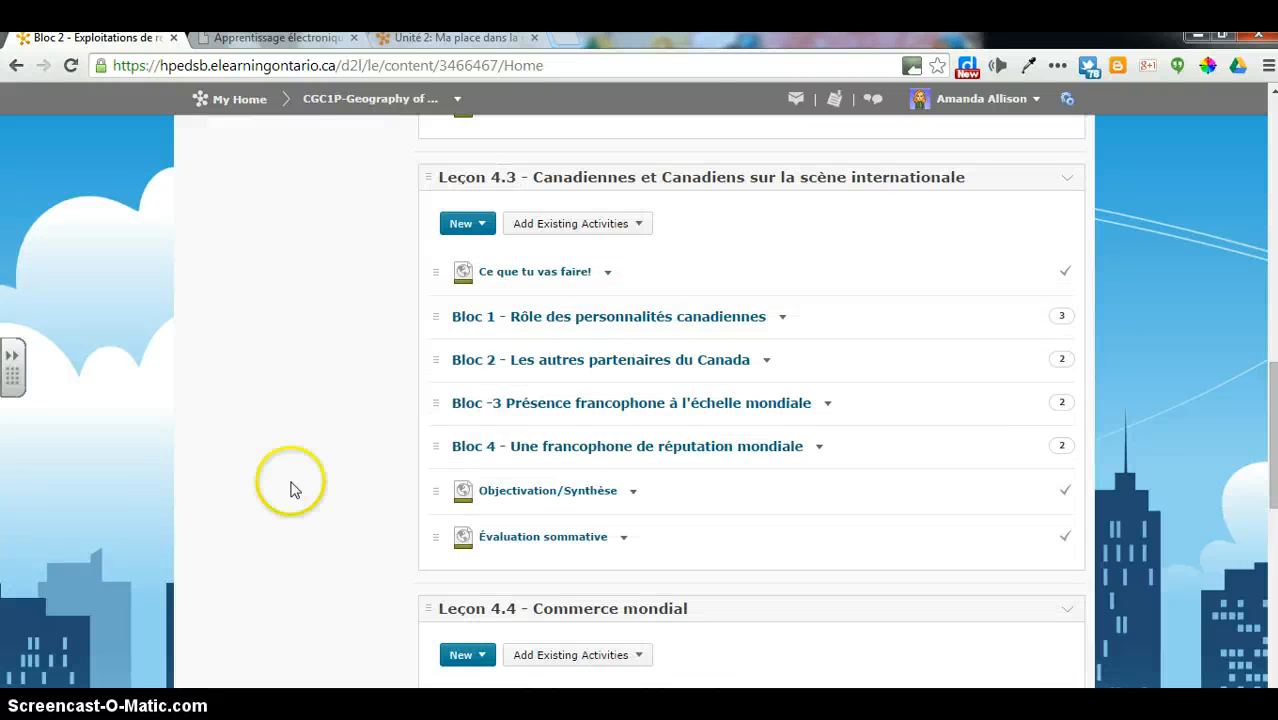
Open Bloc 2 - Les autres partenaires du Canada in Leçon 4.3 and read through its Description topic.
click(552, 360)
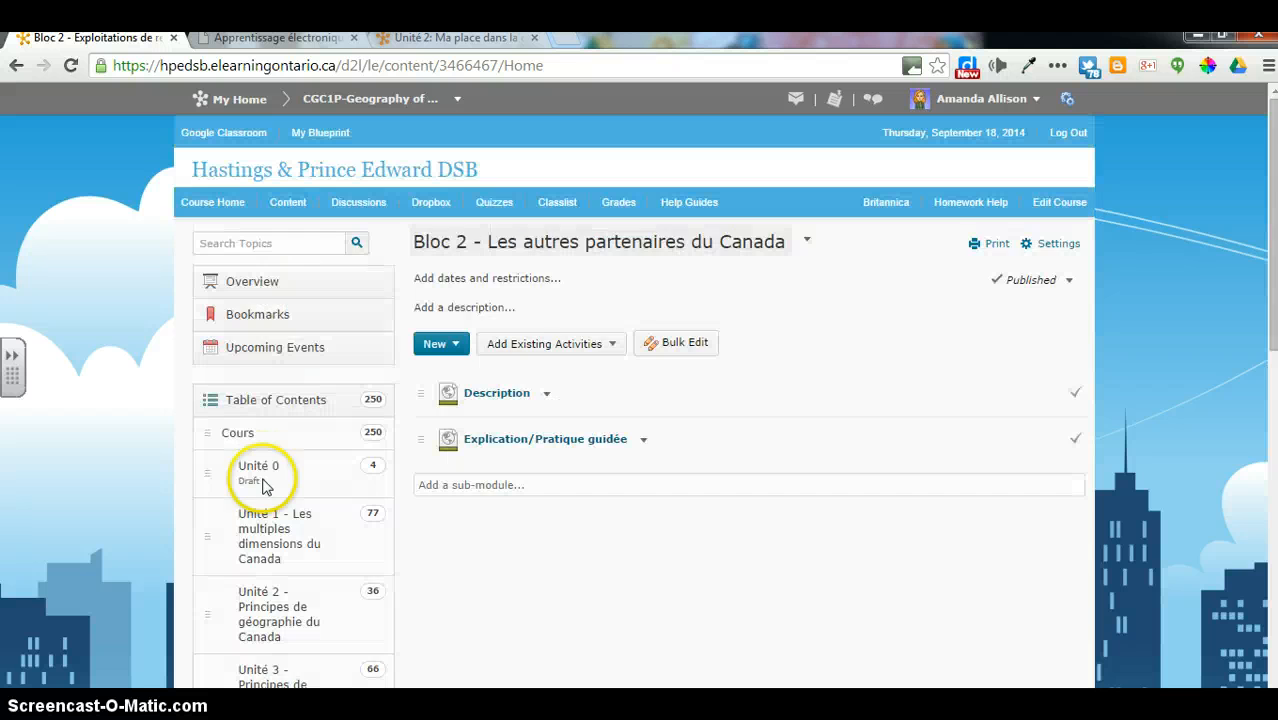
click(505, 391)
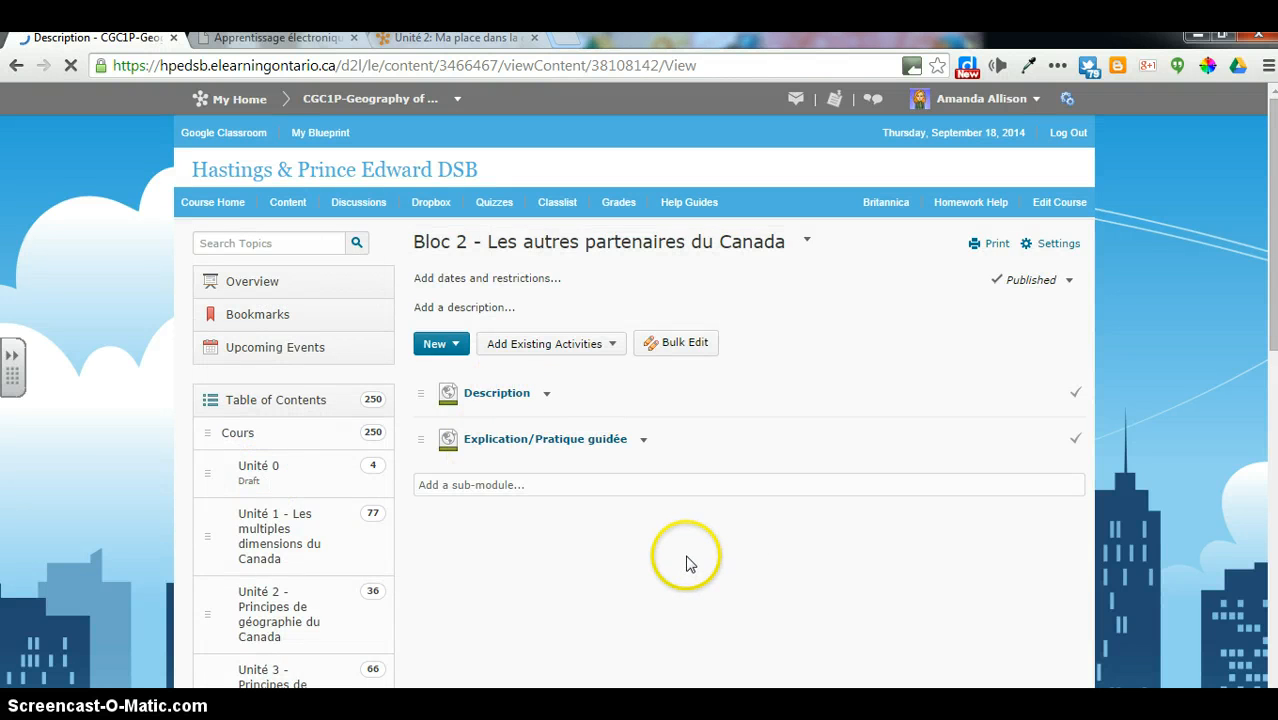
scroll(674, 558, down, 4)
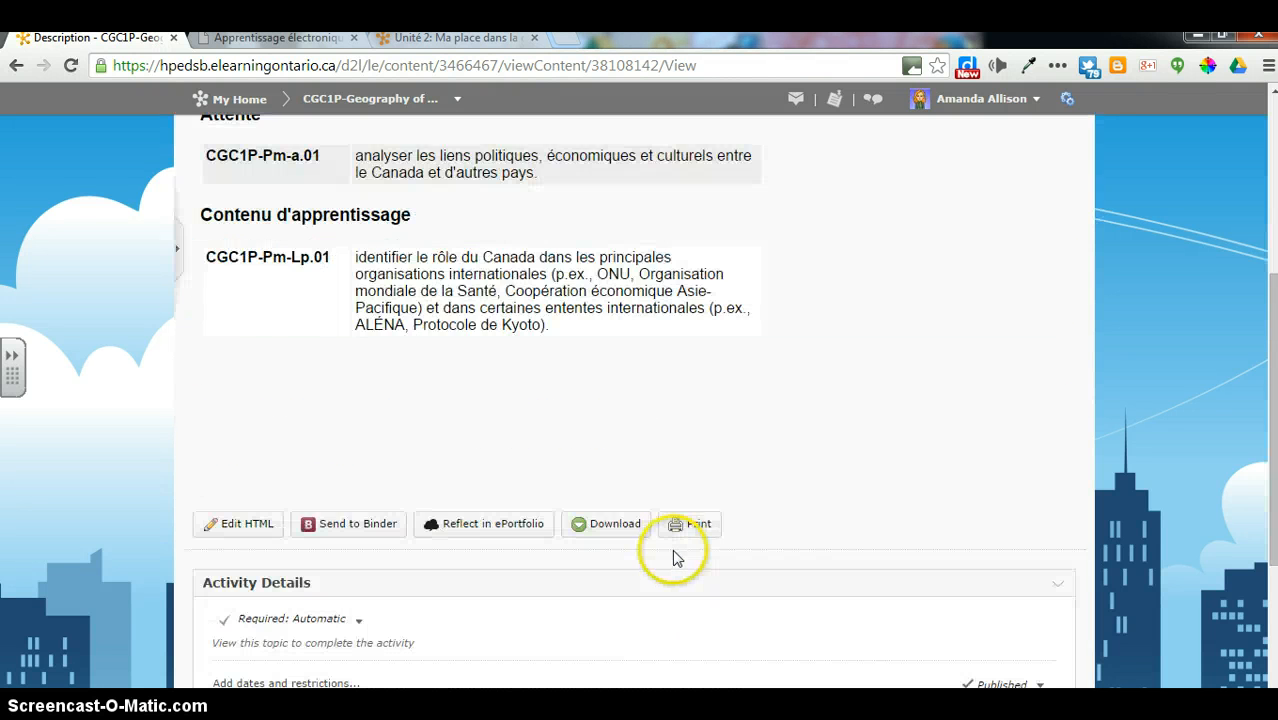
scroll(674, 551, up, 3)
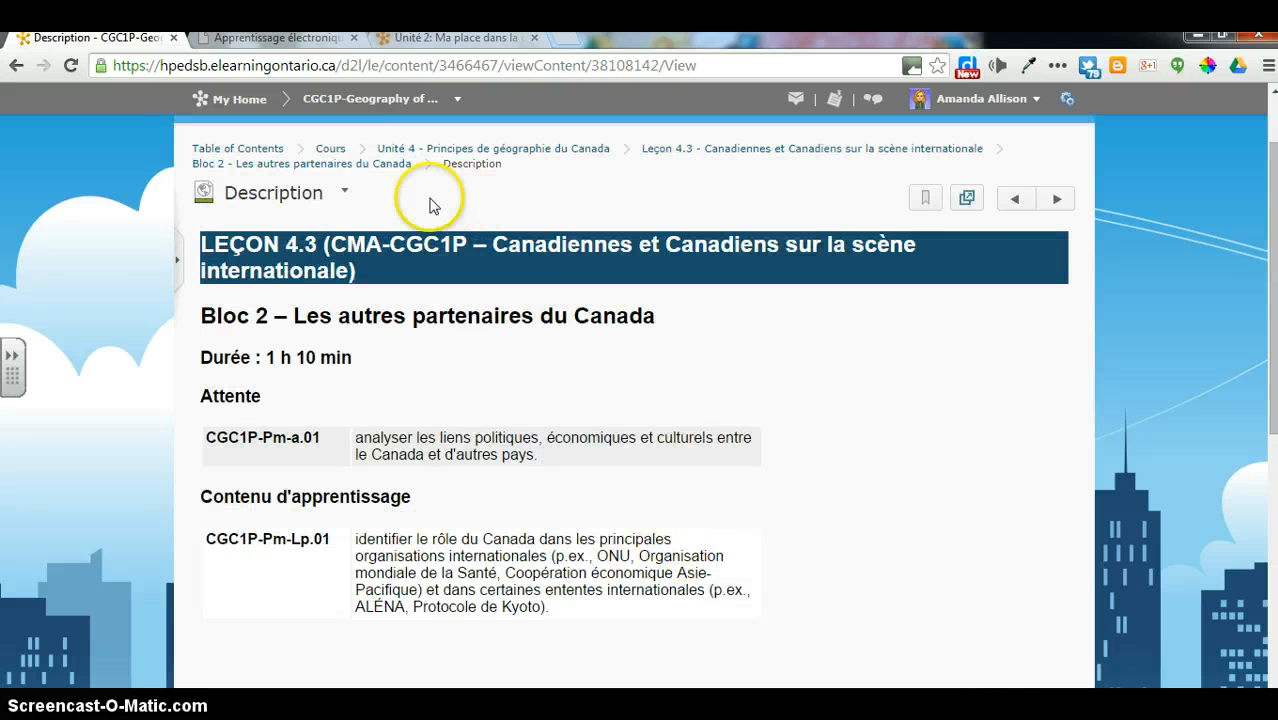
Return to Bloc 2, review its Explication/Pratique guidée topic and play the audio clip about ONG and the world's governments.
click(356, 164)
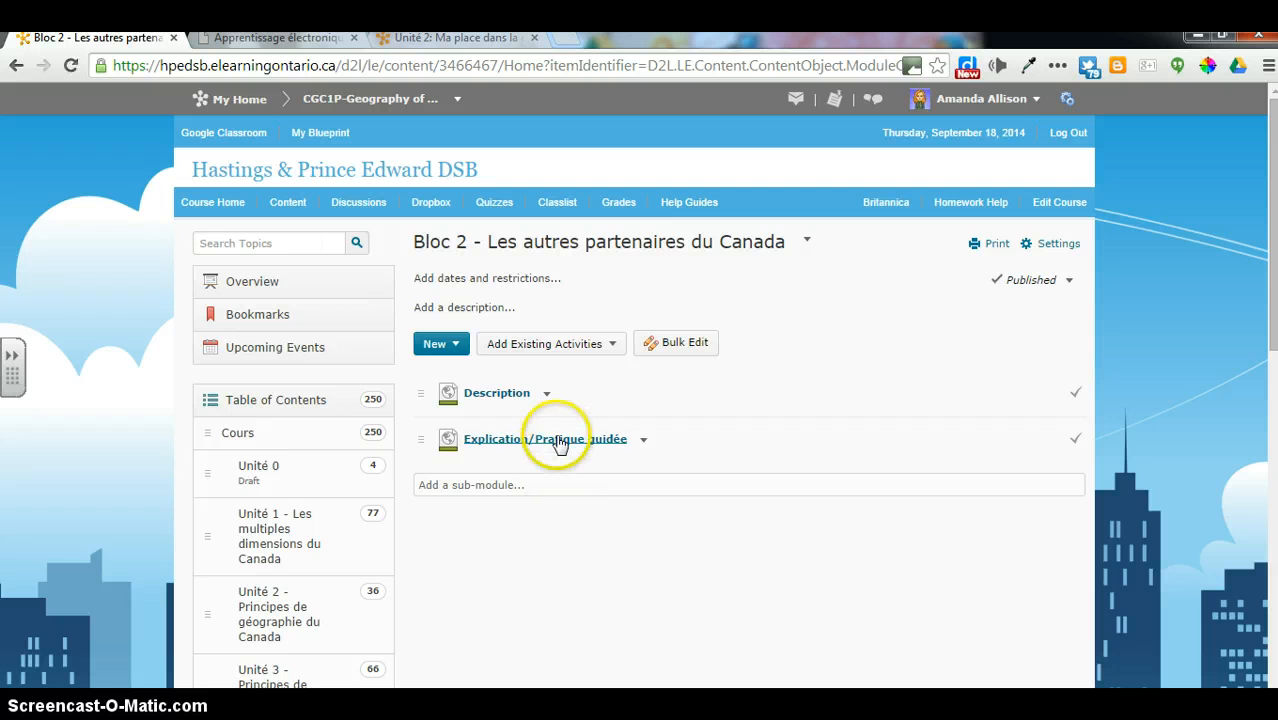
click(561, 440)
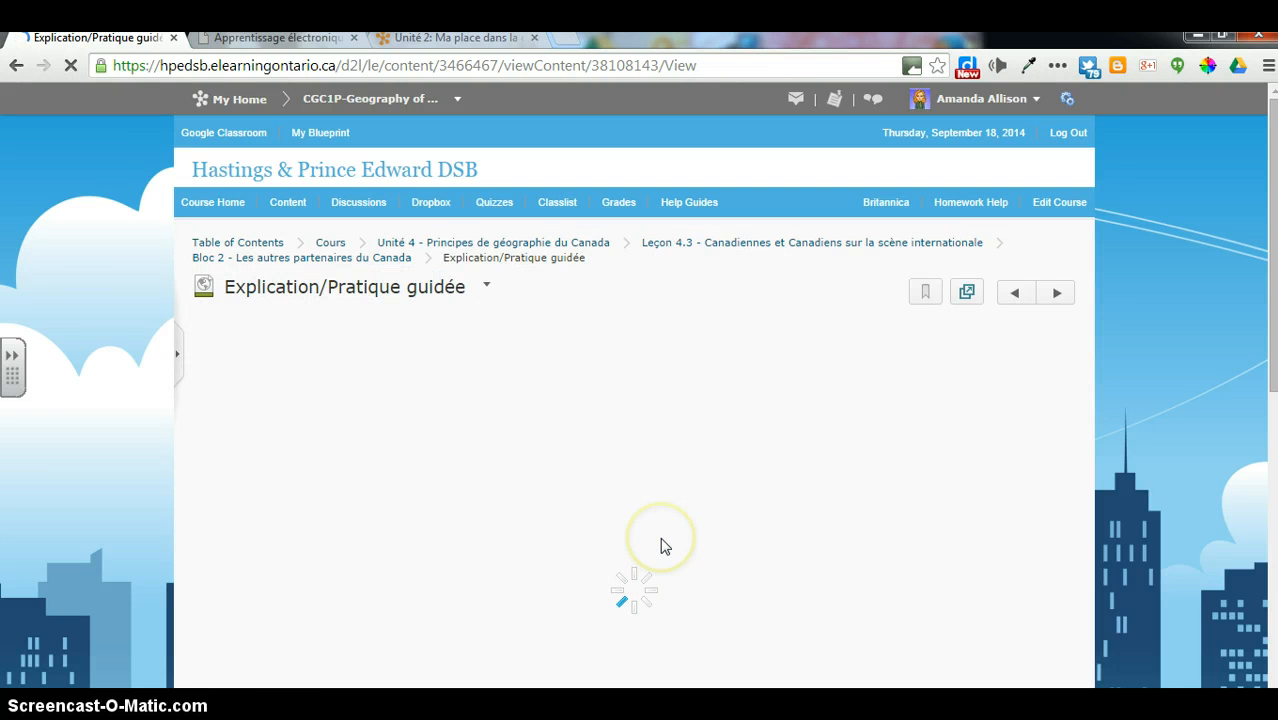
scroll(660, 545, down, 3)
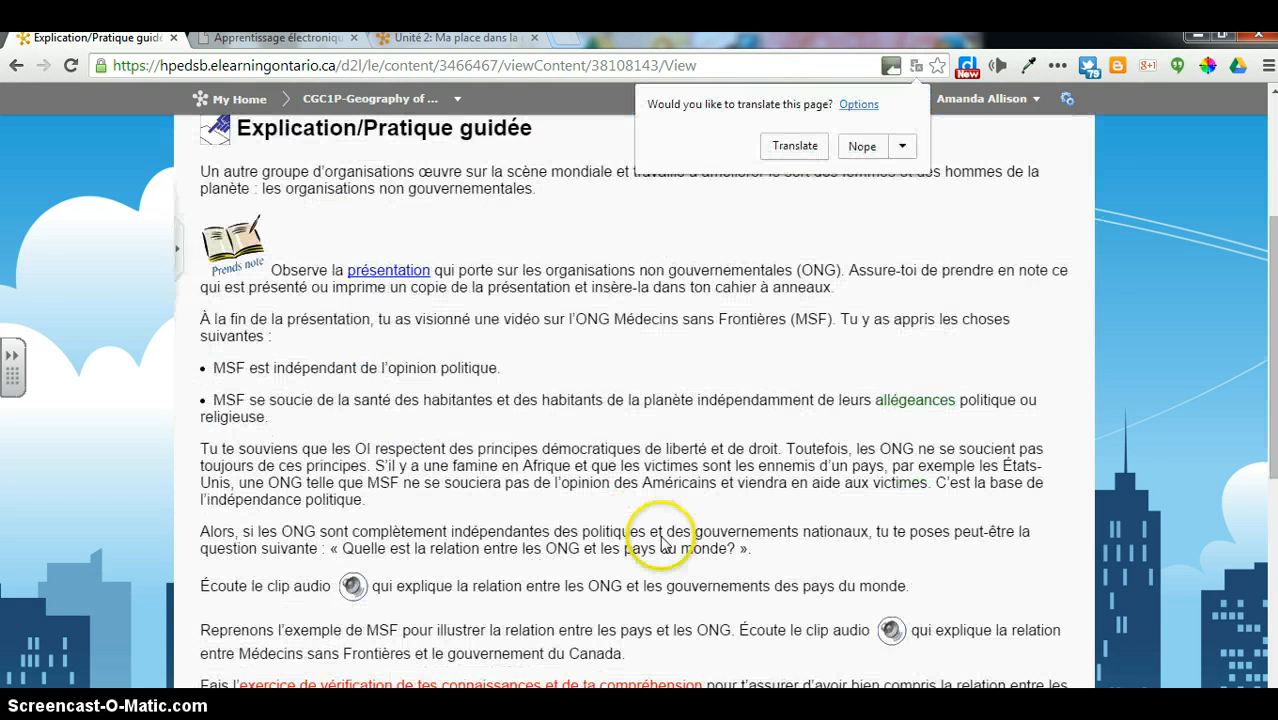
scroll(558, 512, down, 2)
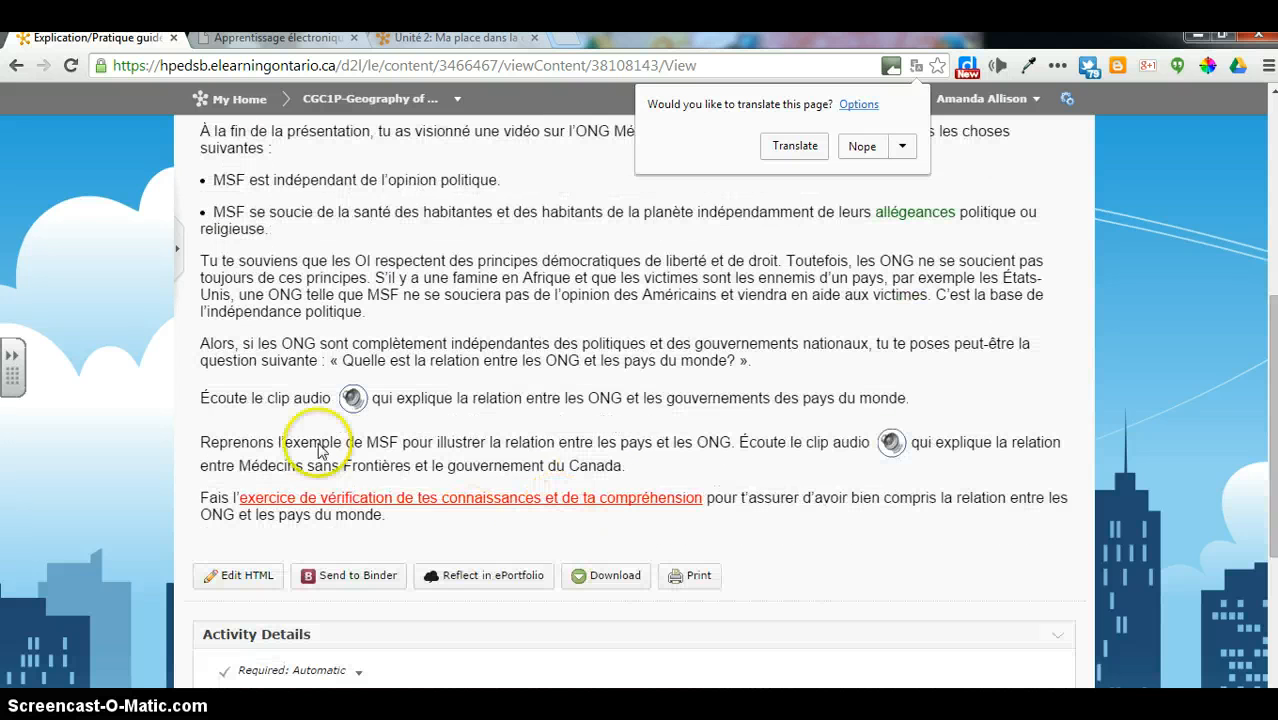
click(352, 400)
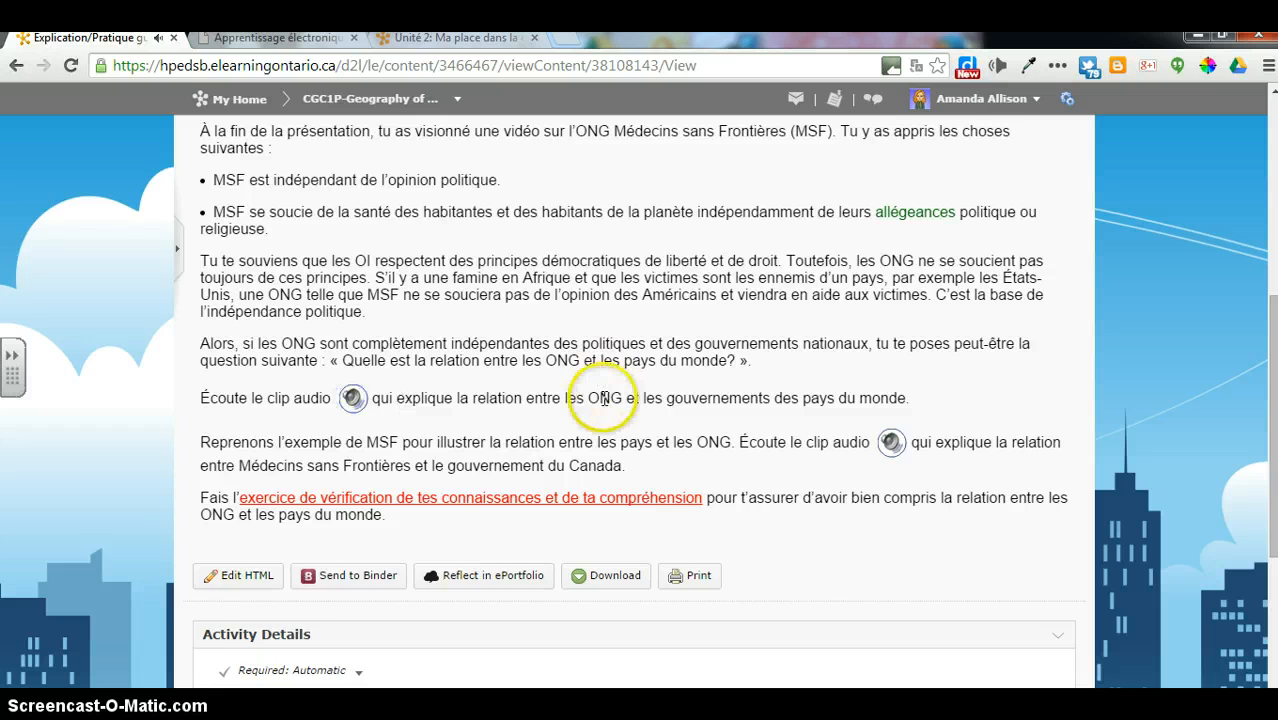
scroll(595, 405, up, 2)
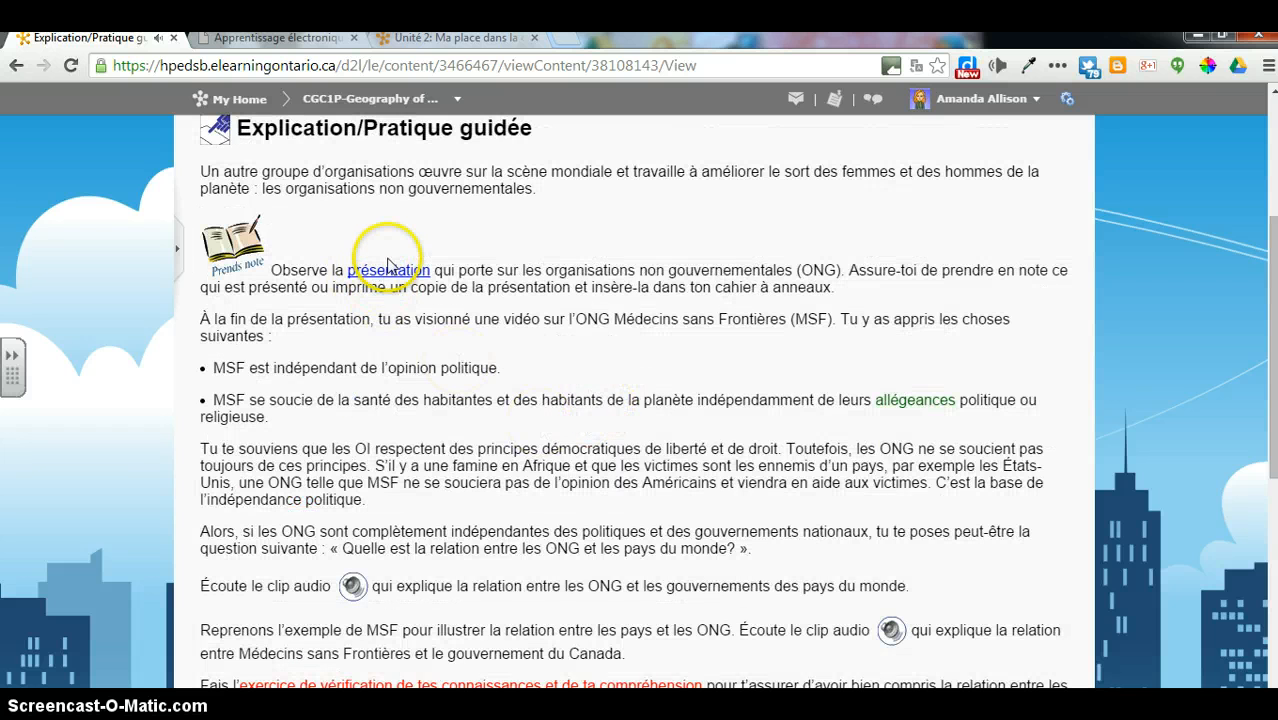
scroll(266, 468, up, 3)
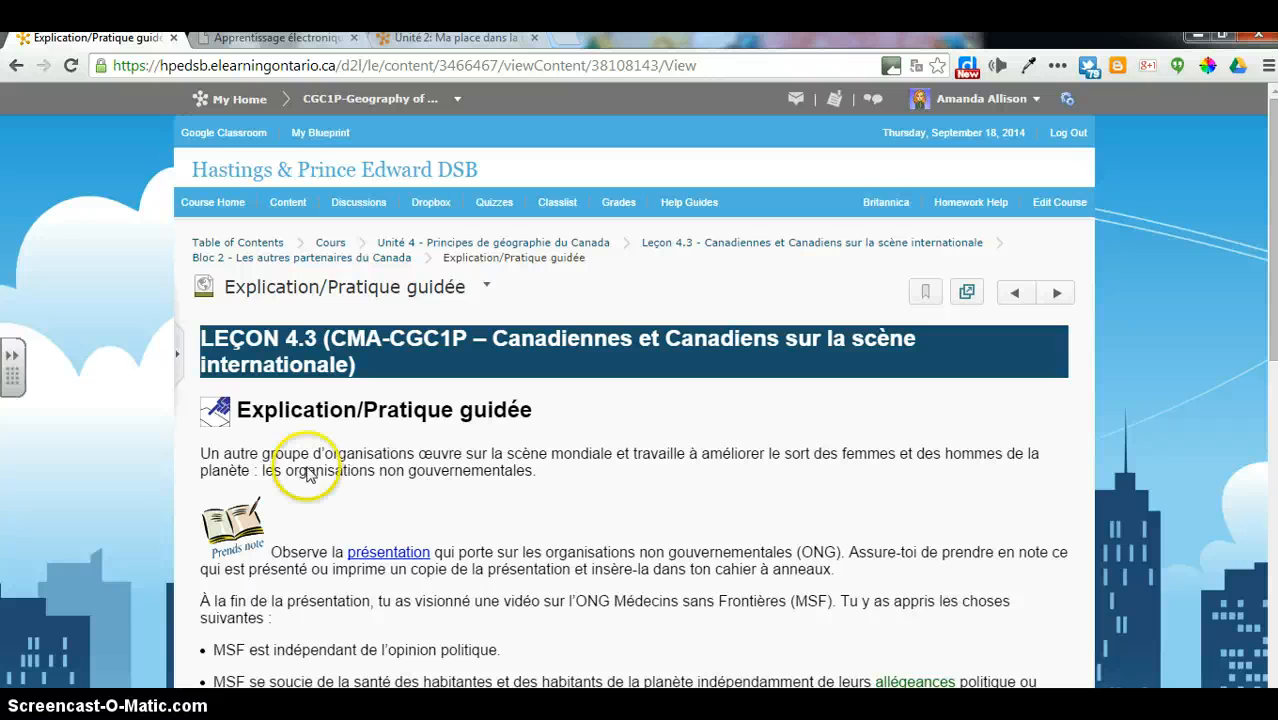
Go back to My Home and collapse the My Courses list.
click(236, 98)
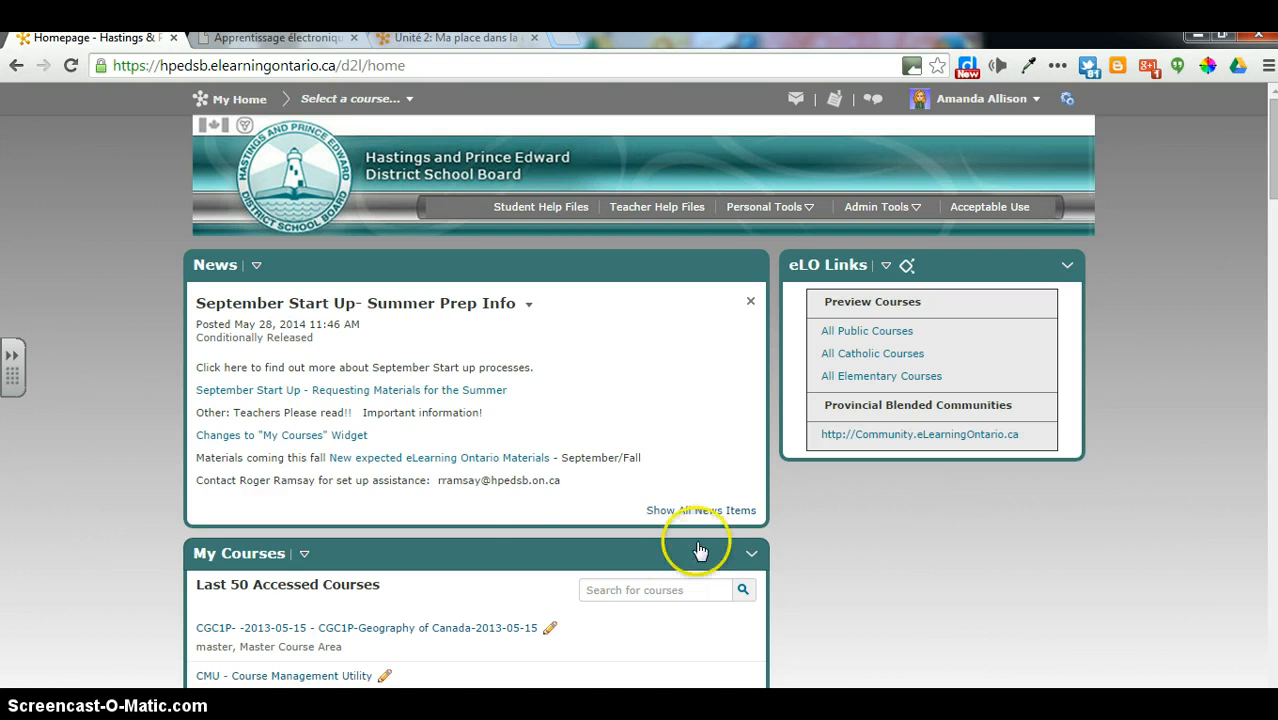
click(752, 554)
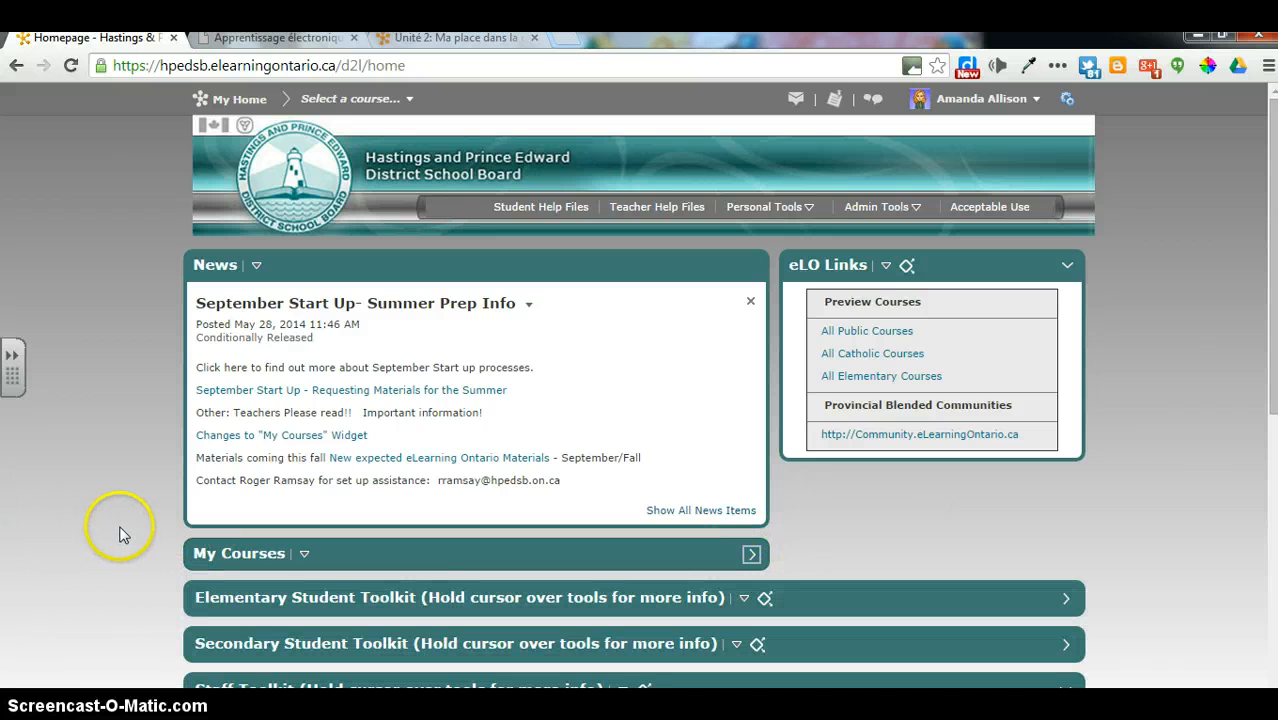